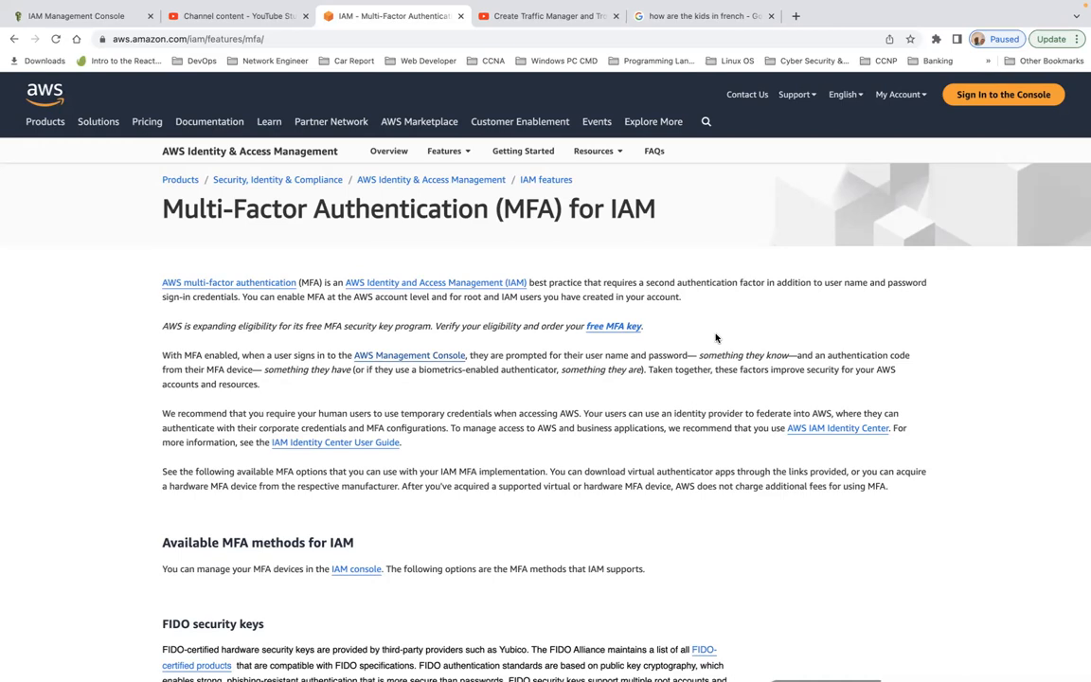
Step: Check and reload the IAM account settings page, then return to the MFA for IAM documentation
click(24, 16)
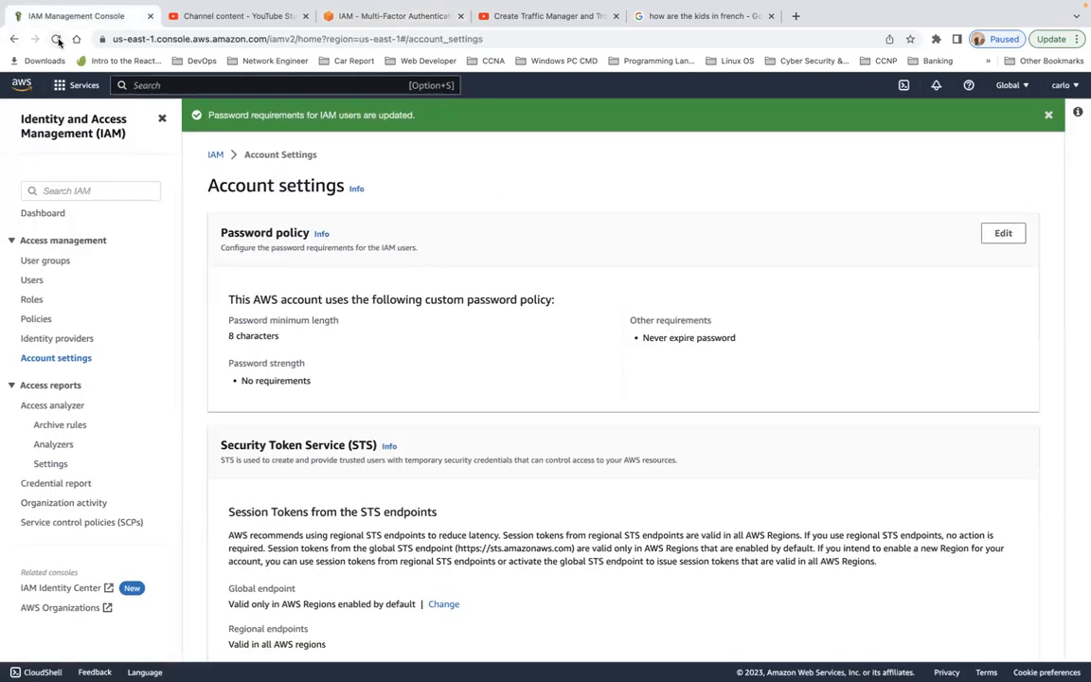
click(56, 39)
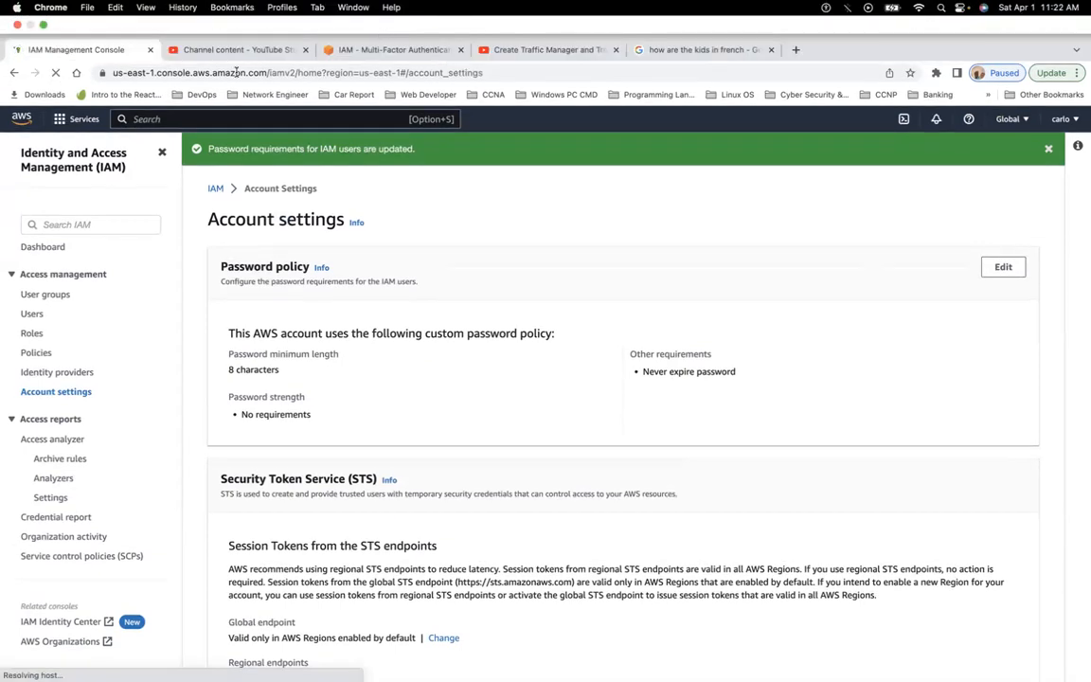
click(389, 51)
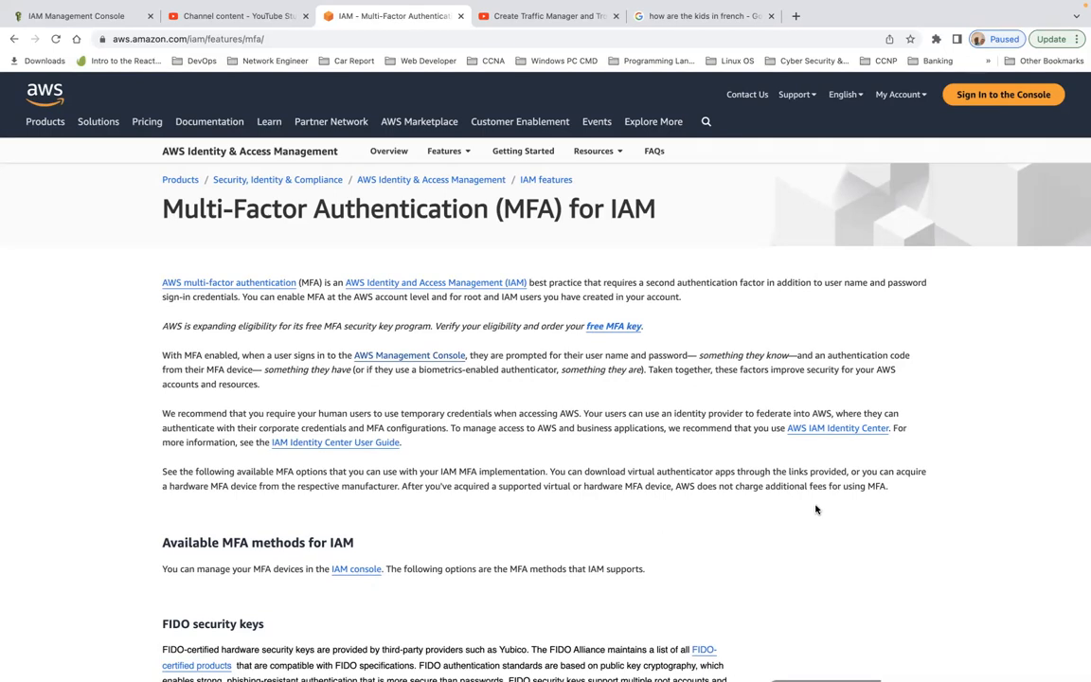
Step: Scroll the MFA docs down to the FIDO security keys and virtual authenticator apps sections
scroll(816, 509, down, 1)
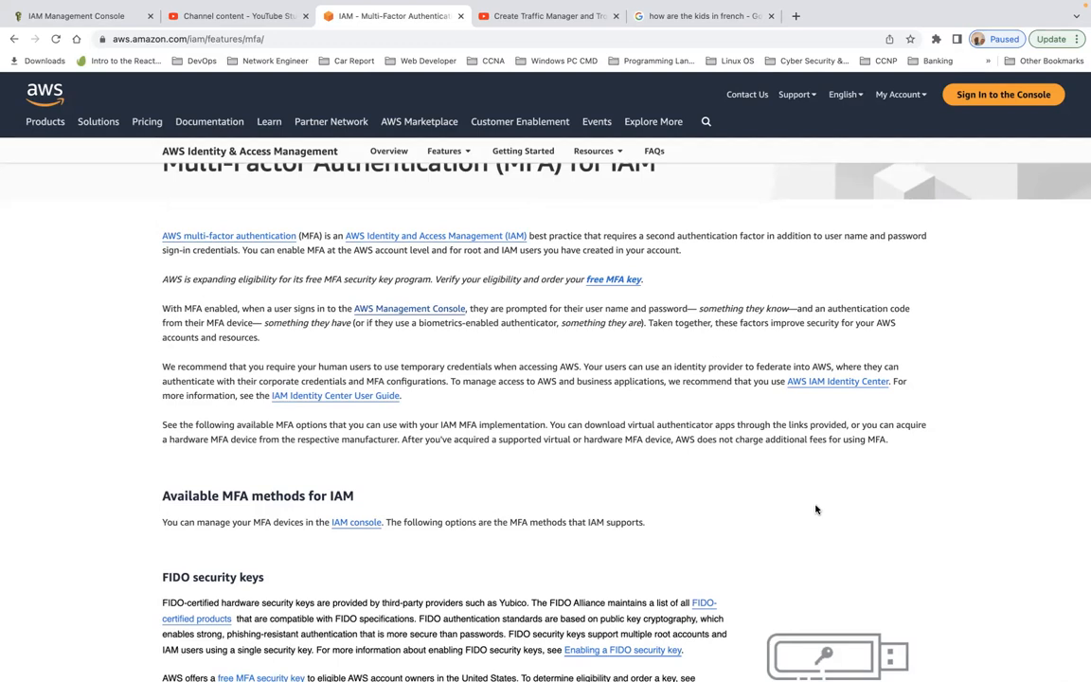
scroll(816, 510, down, 3)
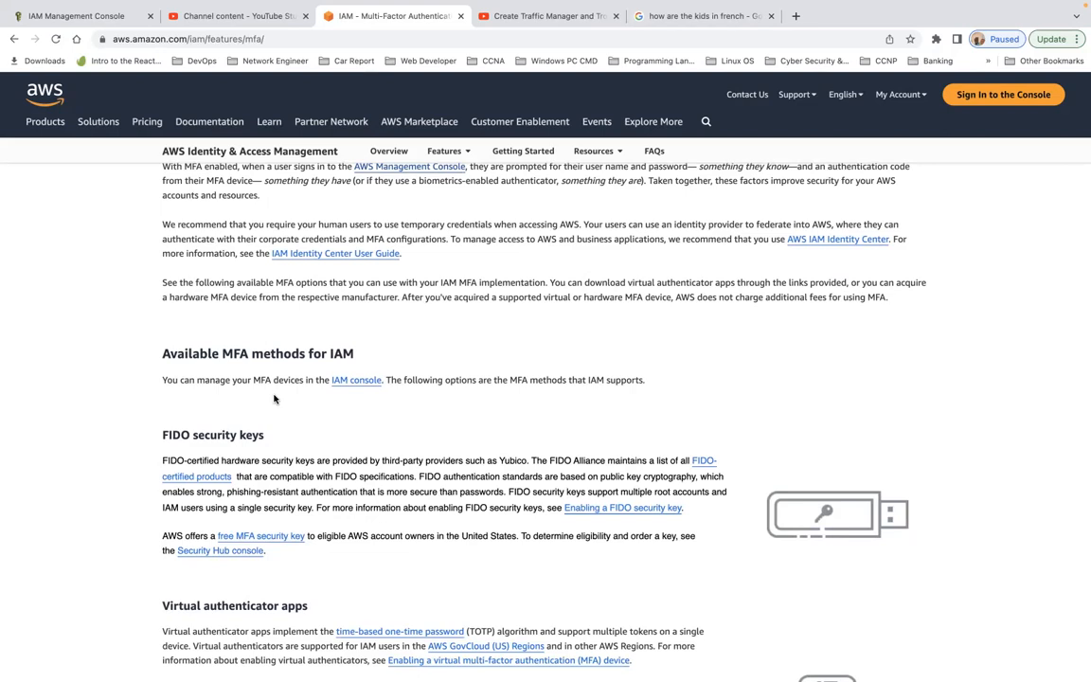
scroll(274, 399, down, 3)
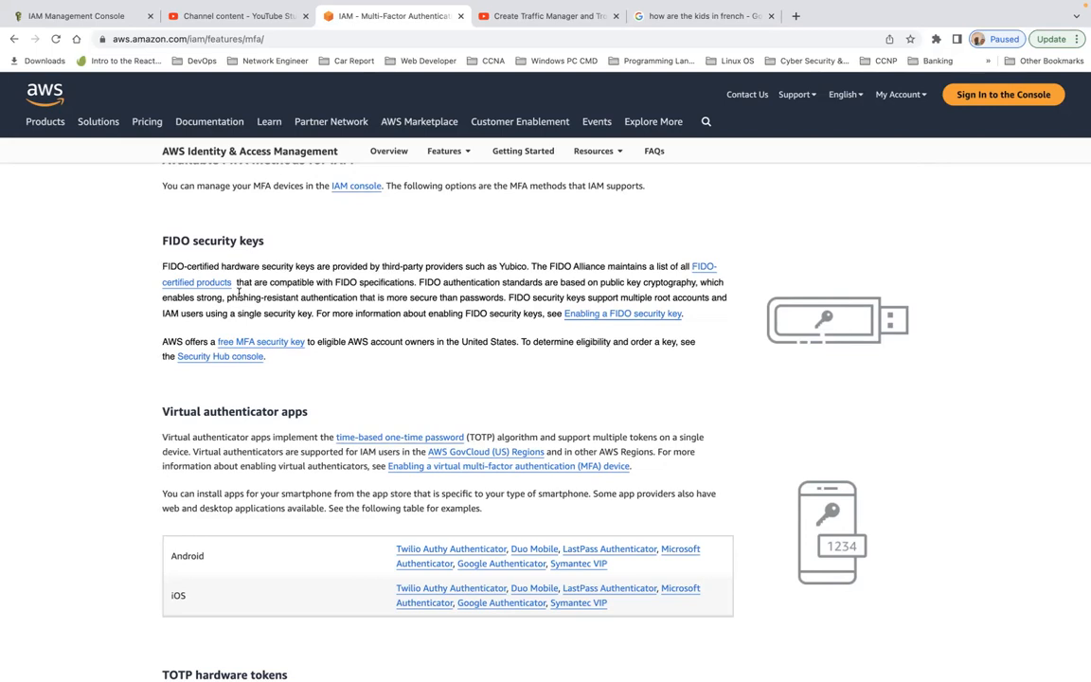
scroll(239, 293, down, 5)
Step: Read through virtual authenticator apps and TOTP hardware tokens to the footer, then return to the top
scroll(207, 295, up, 2)
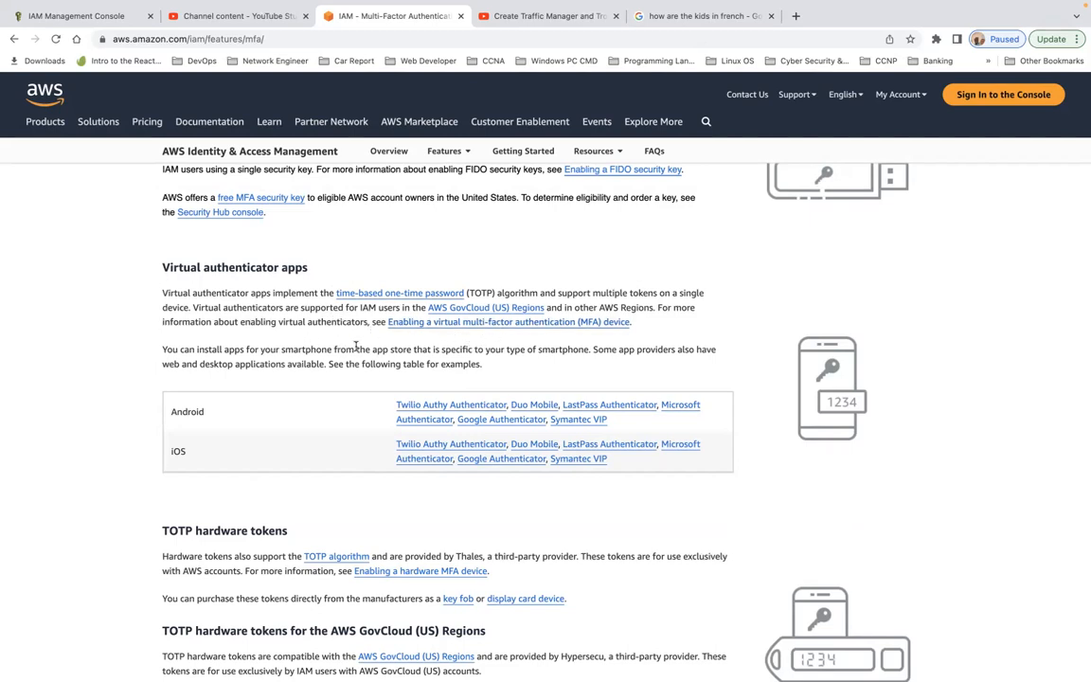
scroll(365, 348, down, 2)
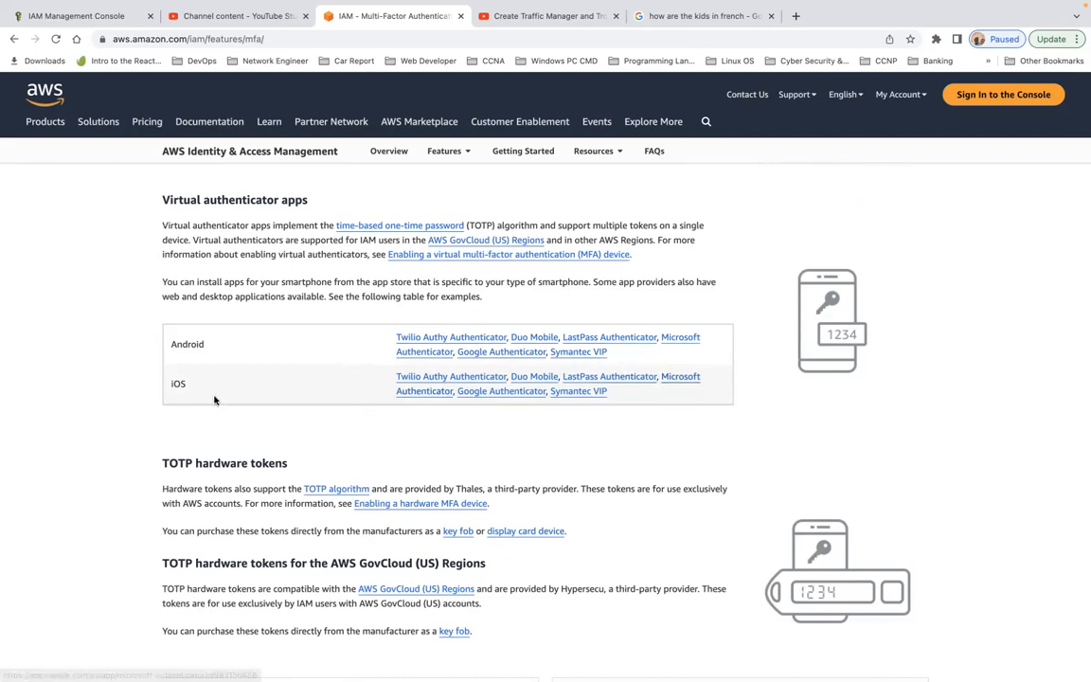
scroll(446, 437, down, 1)
scroll(446, 438, down, 6)
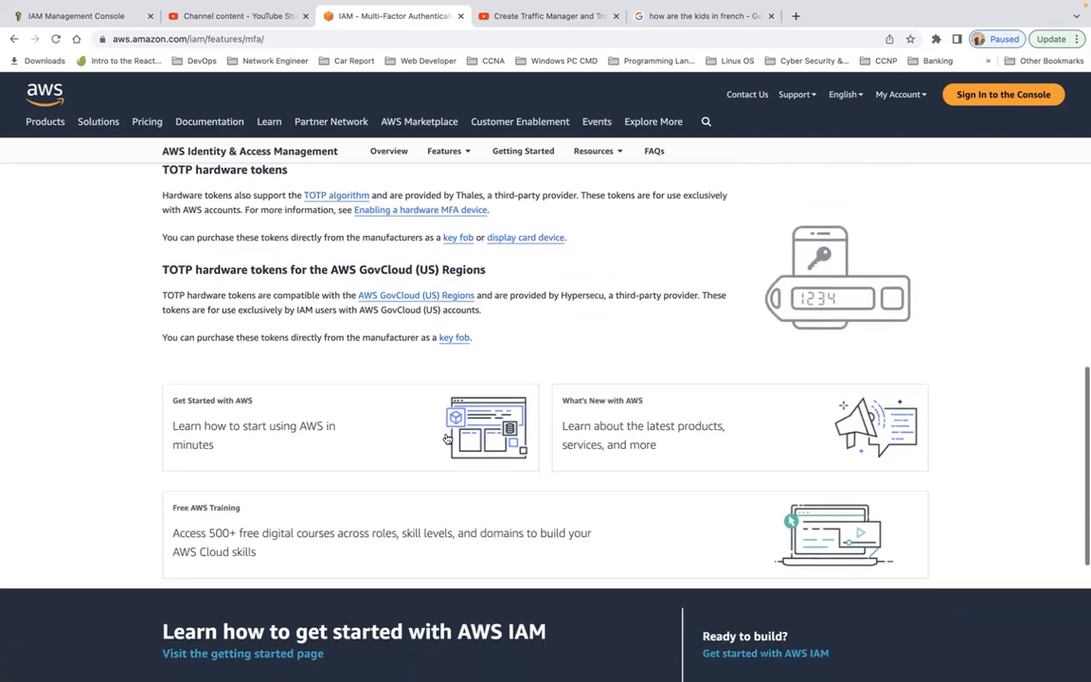
scroll(447, 439, up, 8)
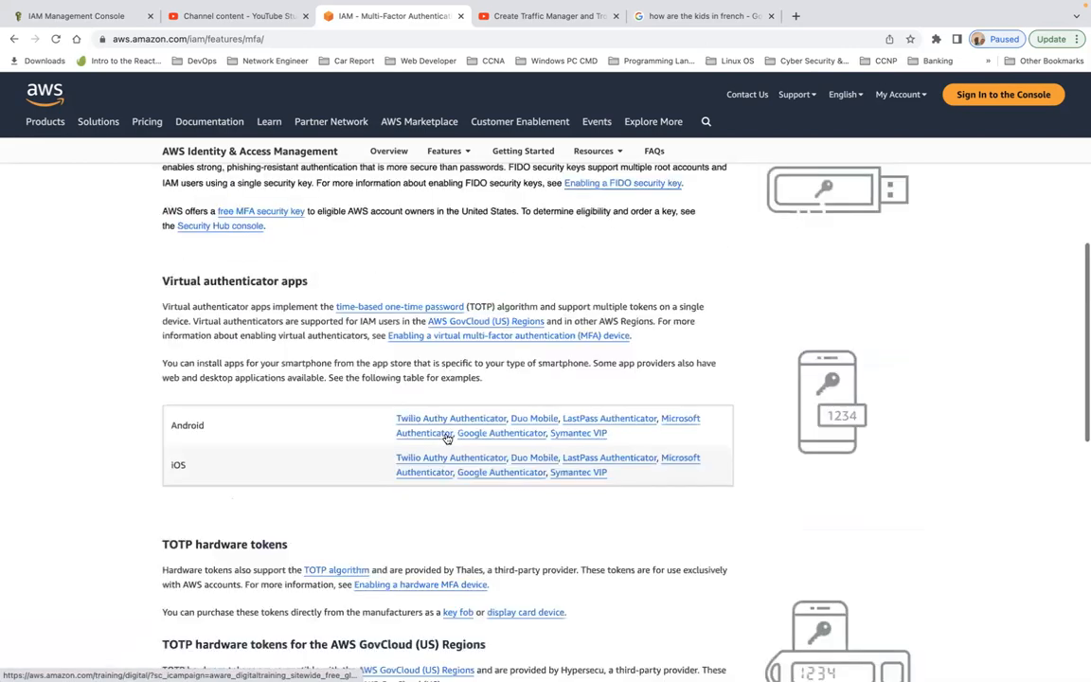
scroll(447, 437, up, 8)
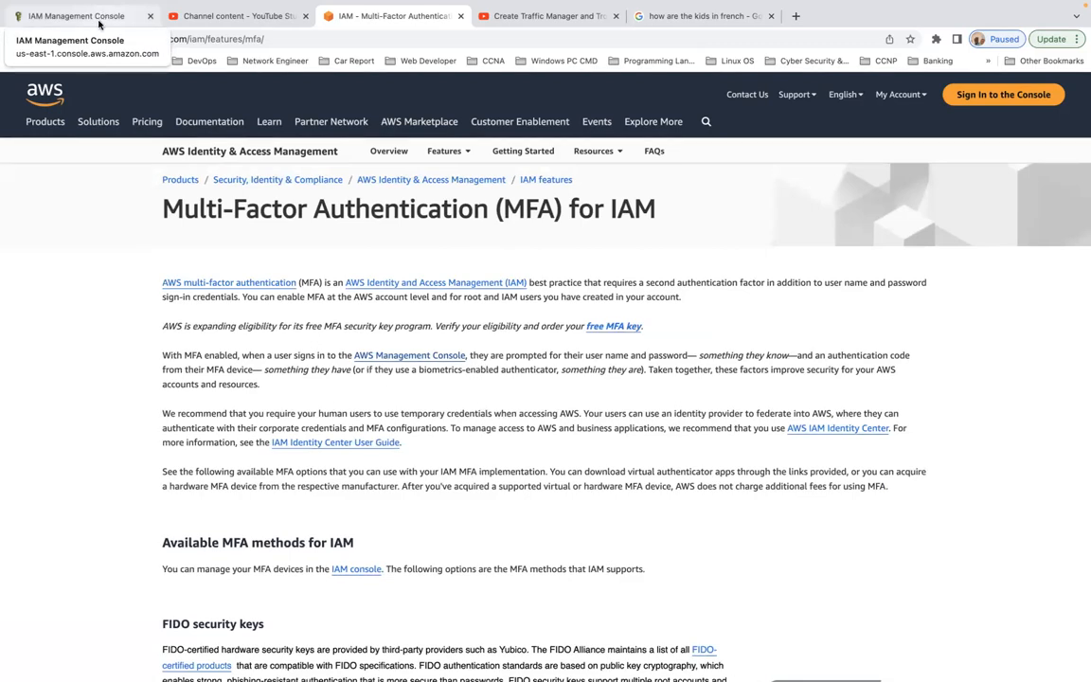
Step: Return to the IAM console and reach Account settings by way of the Dashboard
click(95, 16)
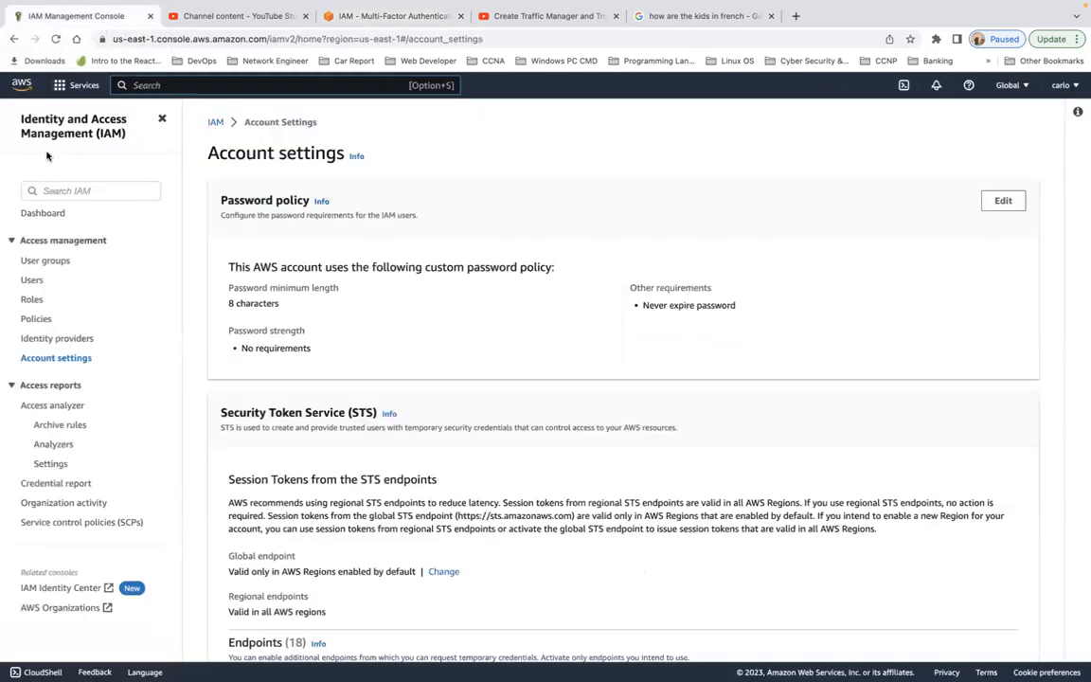
click(43, 214)
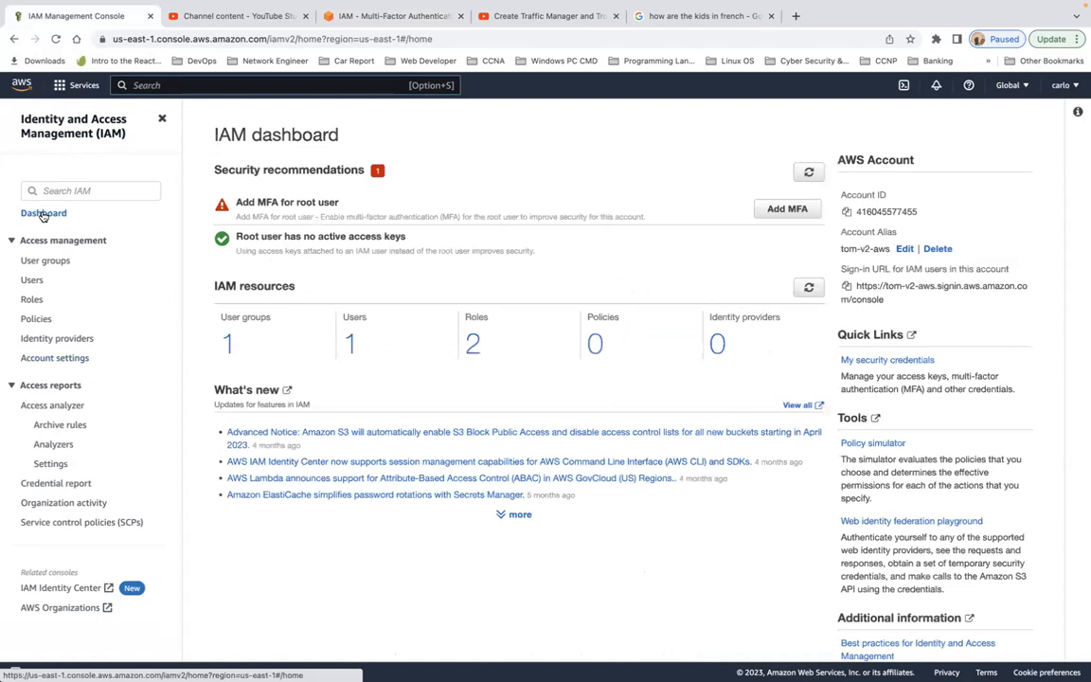
click(49, 365)
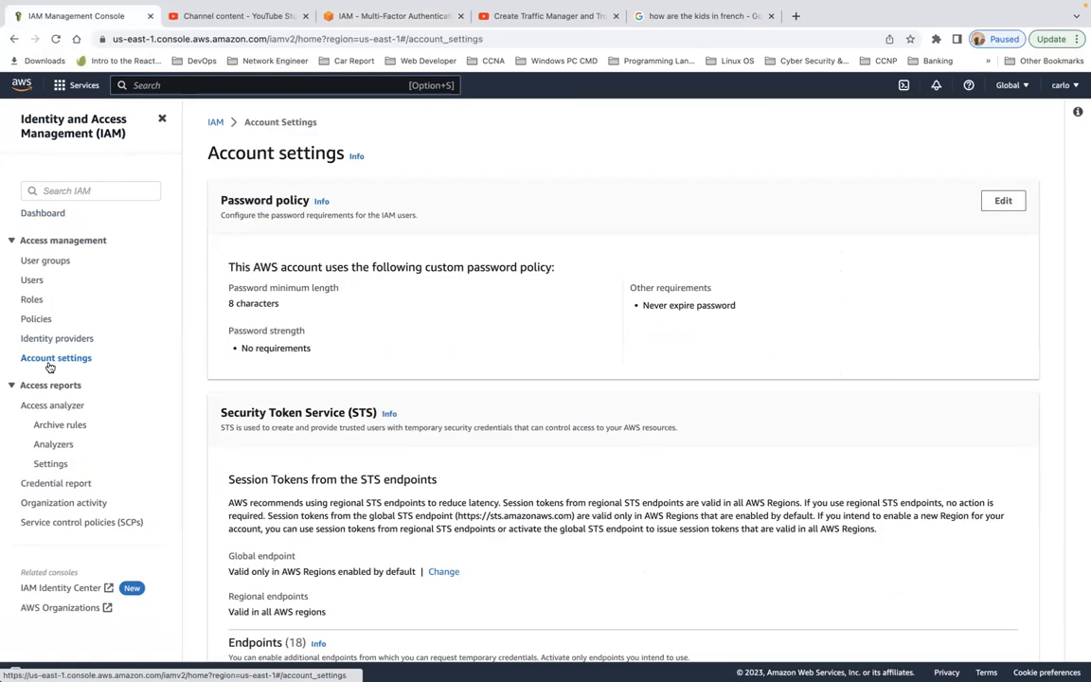
Step: Scroll down Account settings to the Security Token Service section and its Endpoints table
scroll(485, 300, down, 1)
scroll(486, 300, down, 3)
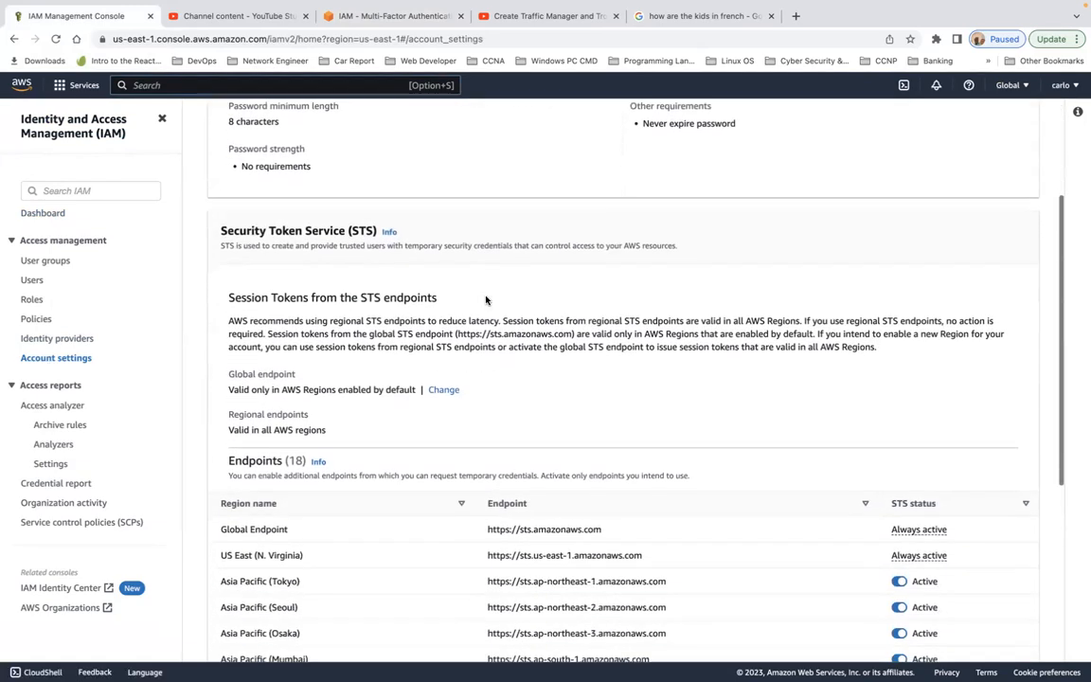
scroll(486, 301, up, 1)
scroll(486, 300, up, 2)
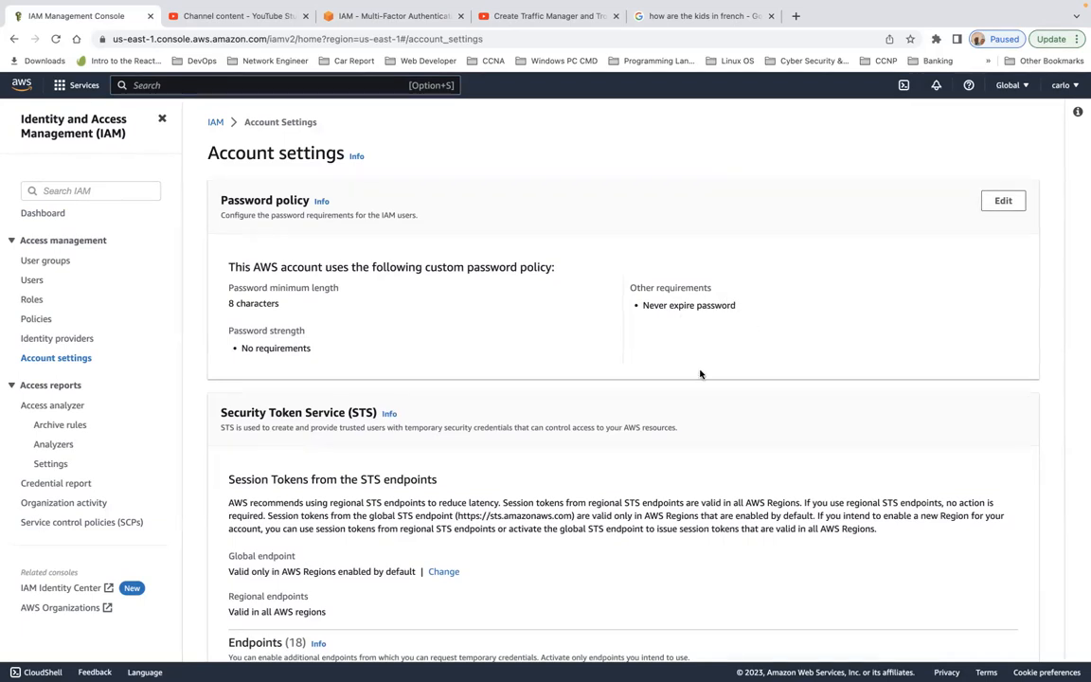
scroll(701, 372, down, 3)
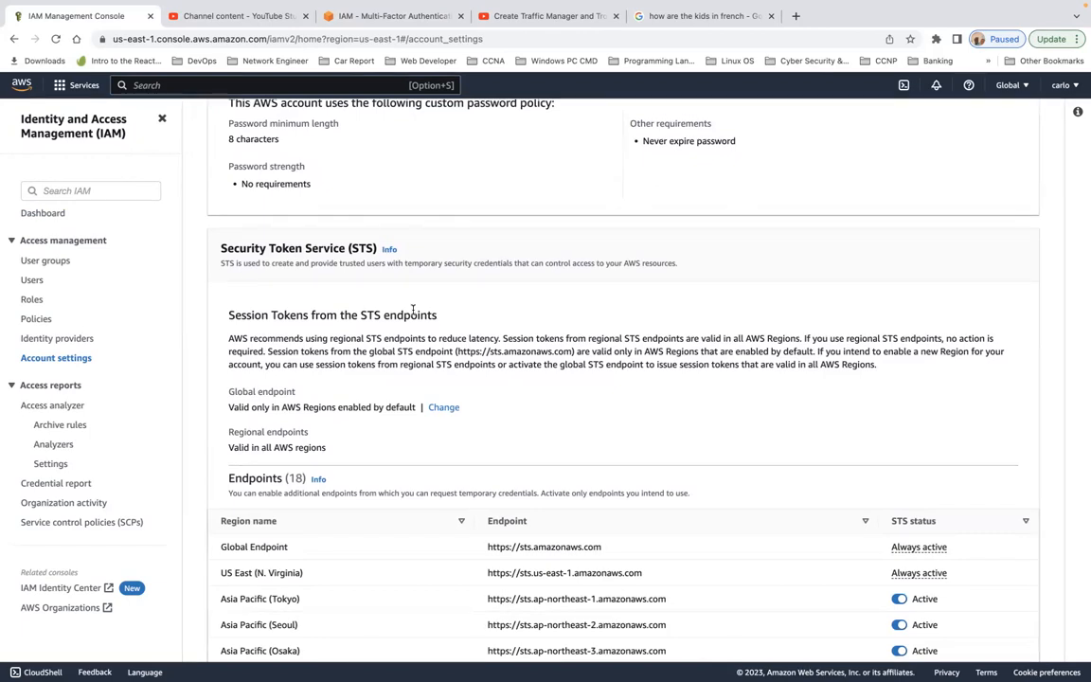
triple_click(497, 351)
drag(456, 351, 570, 353)
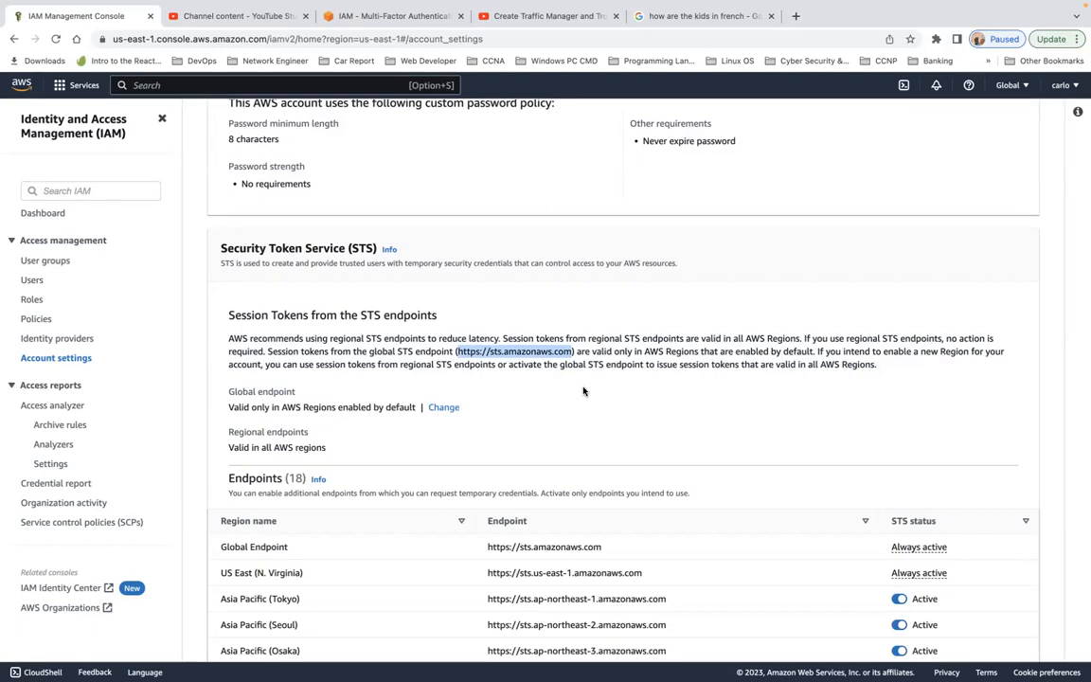
scroll(584, 391, down, 5)
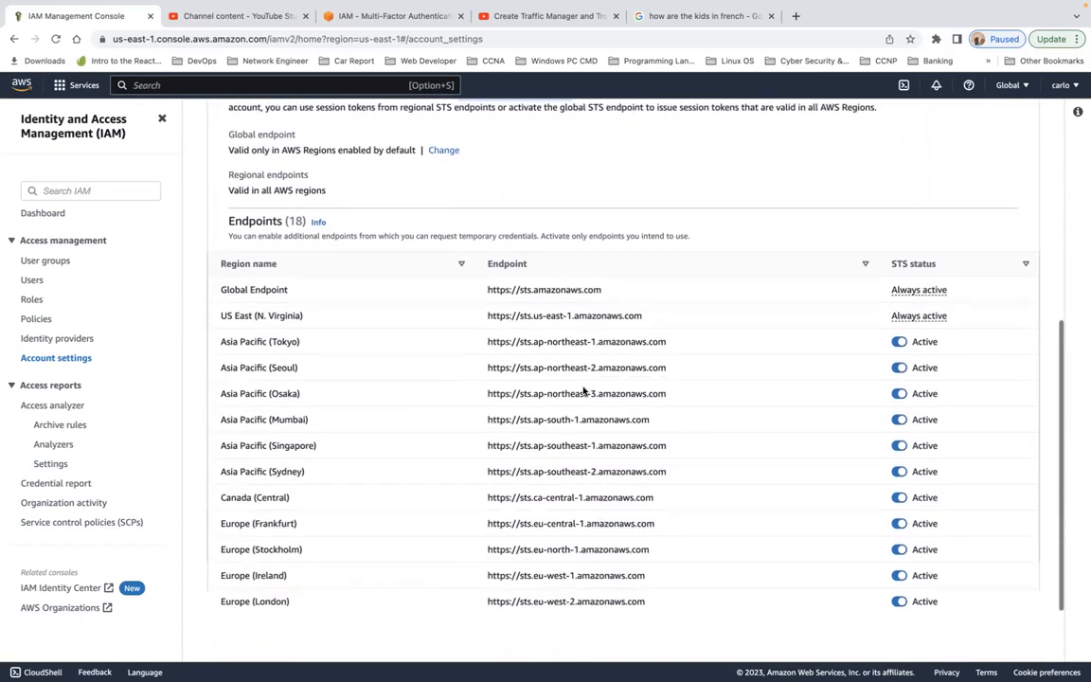
scroll(512, 426, down, 1)
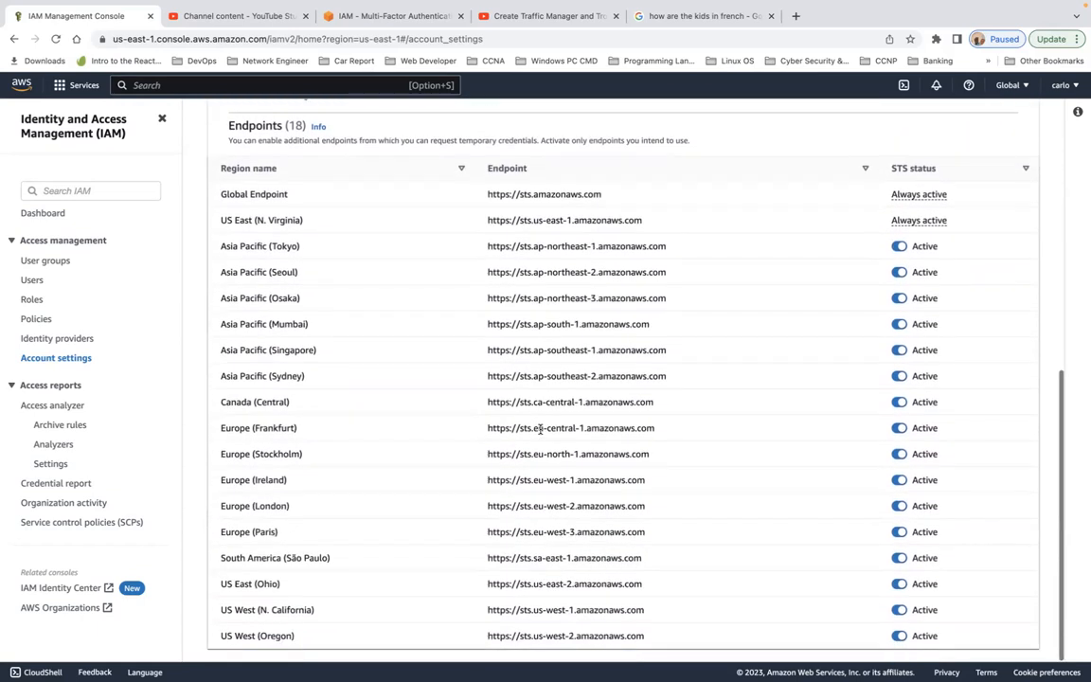
scroll(540, 428, up, 10)
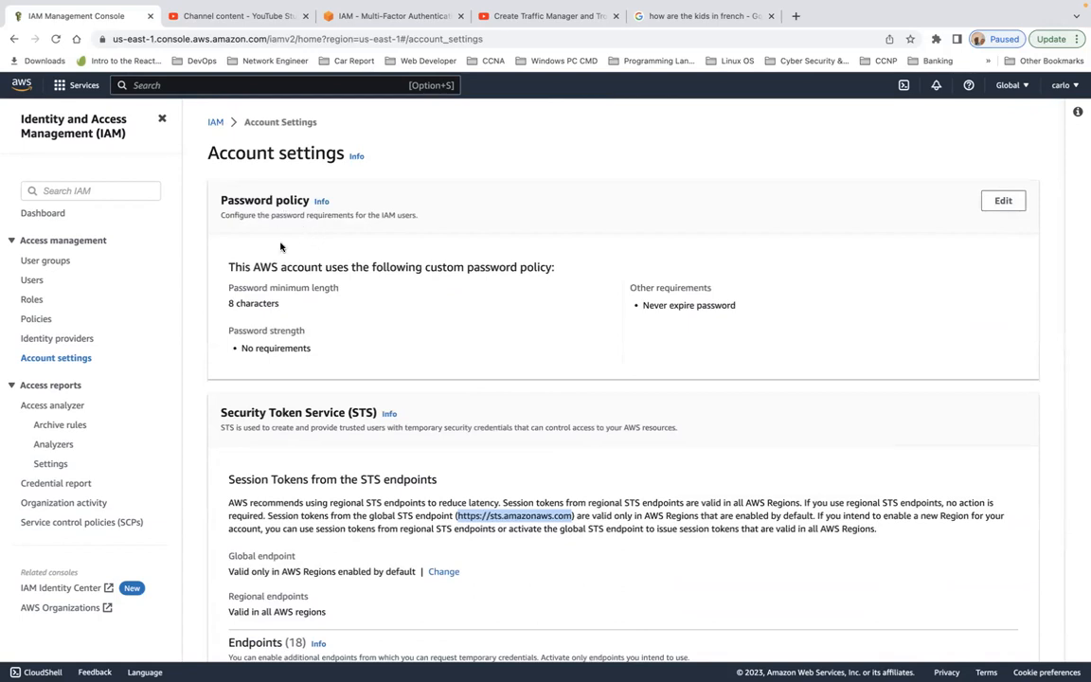
Step: Open the Password policy section's edit form
click(1002, 200)
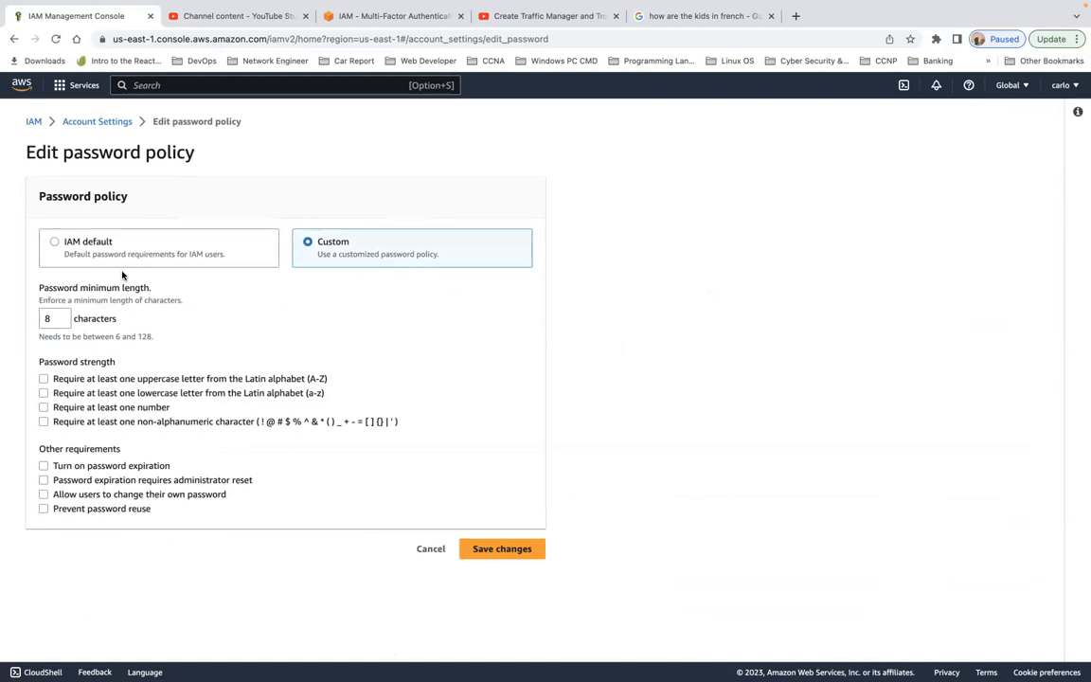
Step: After briefly trying IAM default, keep the custom policy and require at least one uppercase letter
click(54, 242)
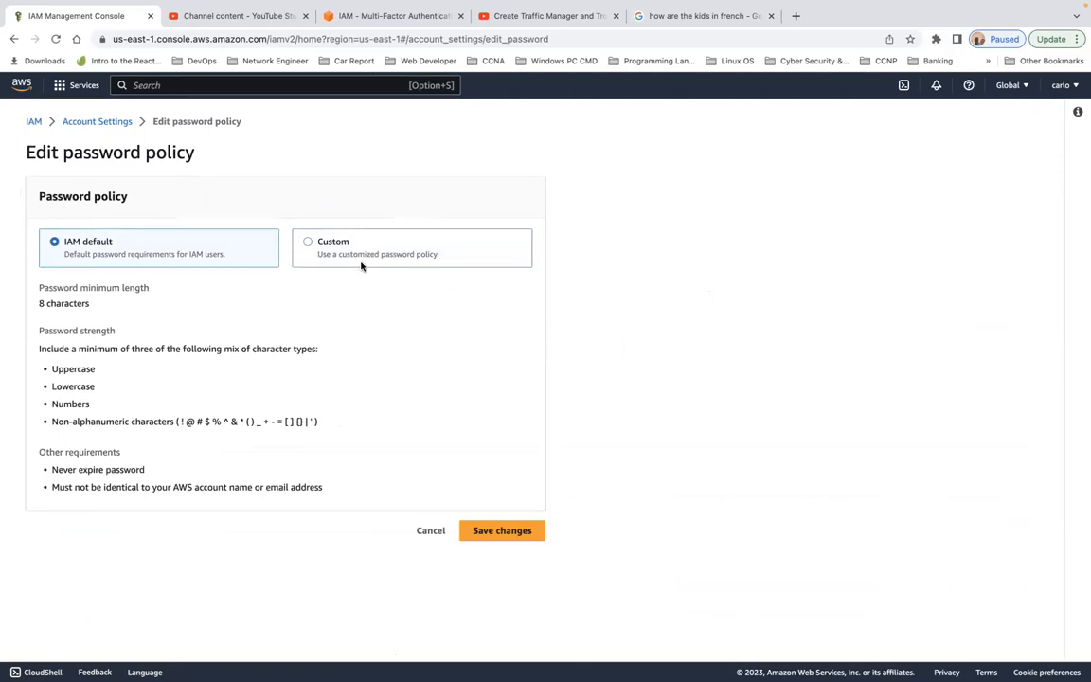
click(308, 242)
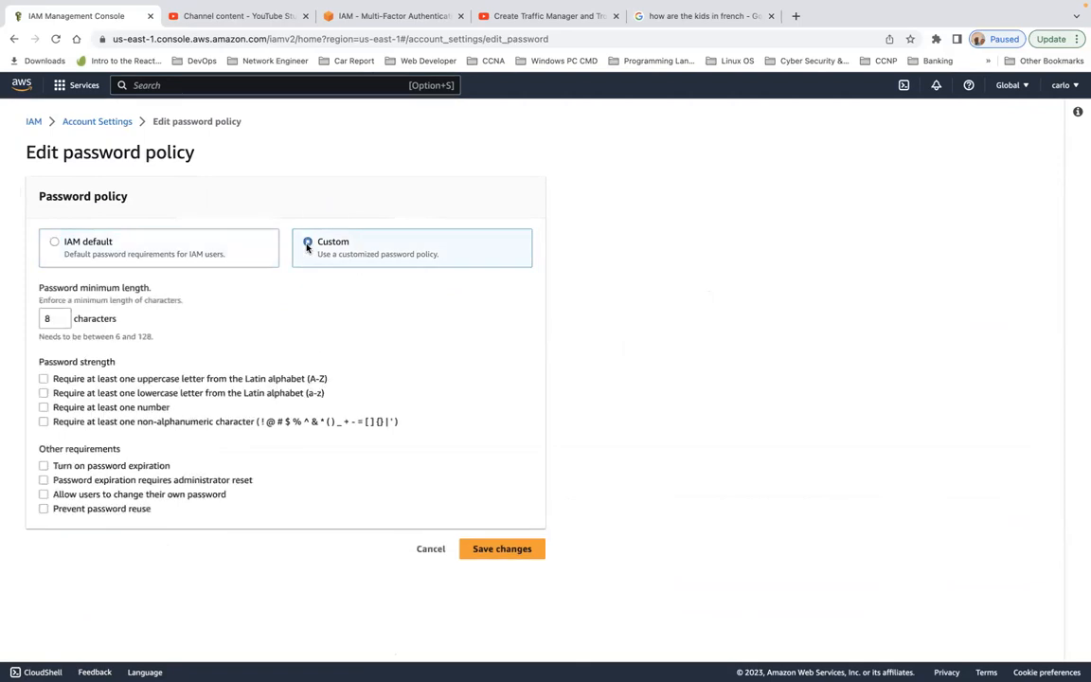
click(68, 324)
click(45, 380)
Step: Require at least one lowercase letter, one number and one non-alphanumeric character
click(45, 408)
click(43, 392)
click(44, 408)
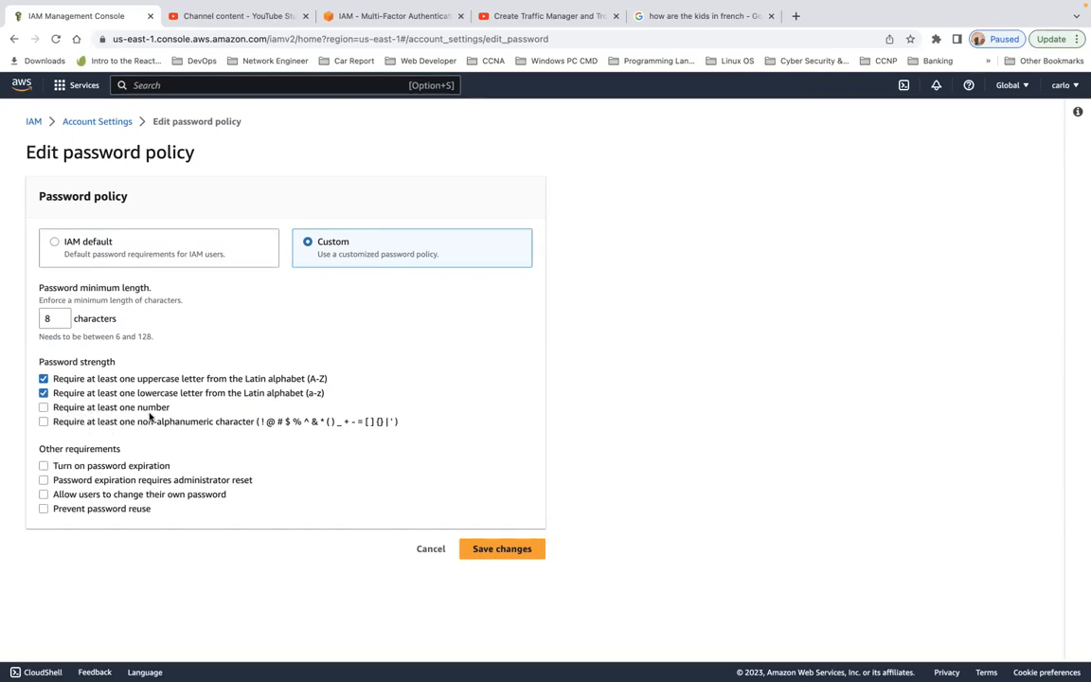
click(44, 407)
click(264, 423)
Step: Highlight the list of allowed non-alphanumeric symbols
drag(263, 423, 393, 427)
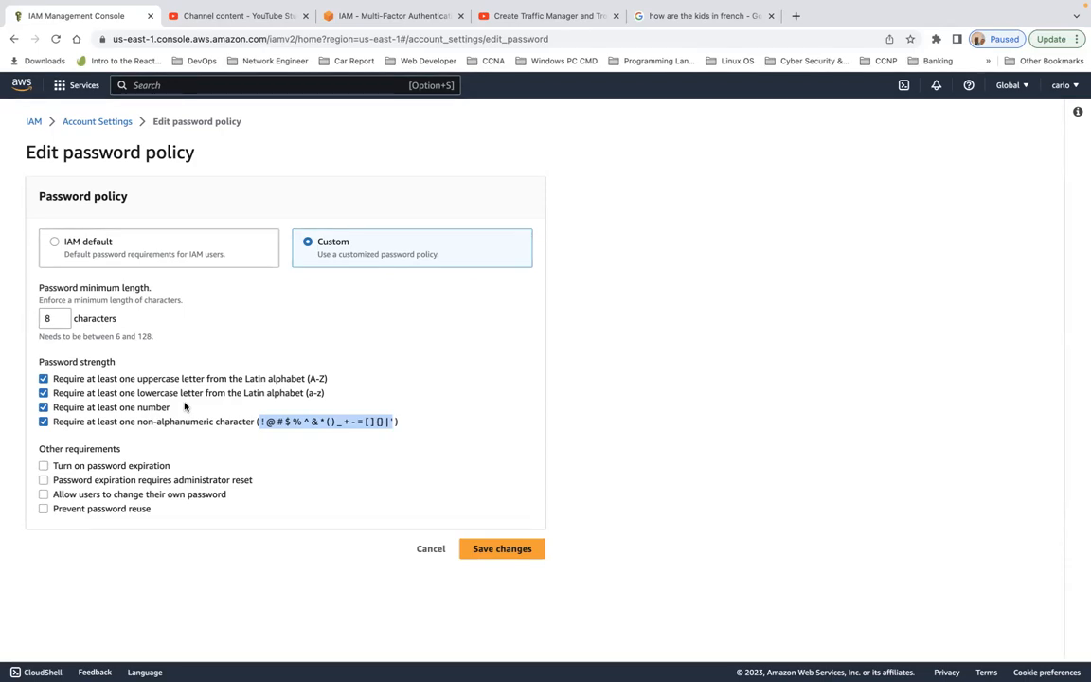
Step: Turn on password expiration after 7 days
click(43, 467)
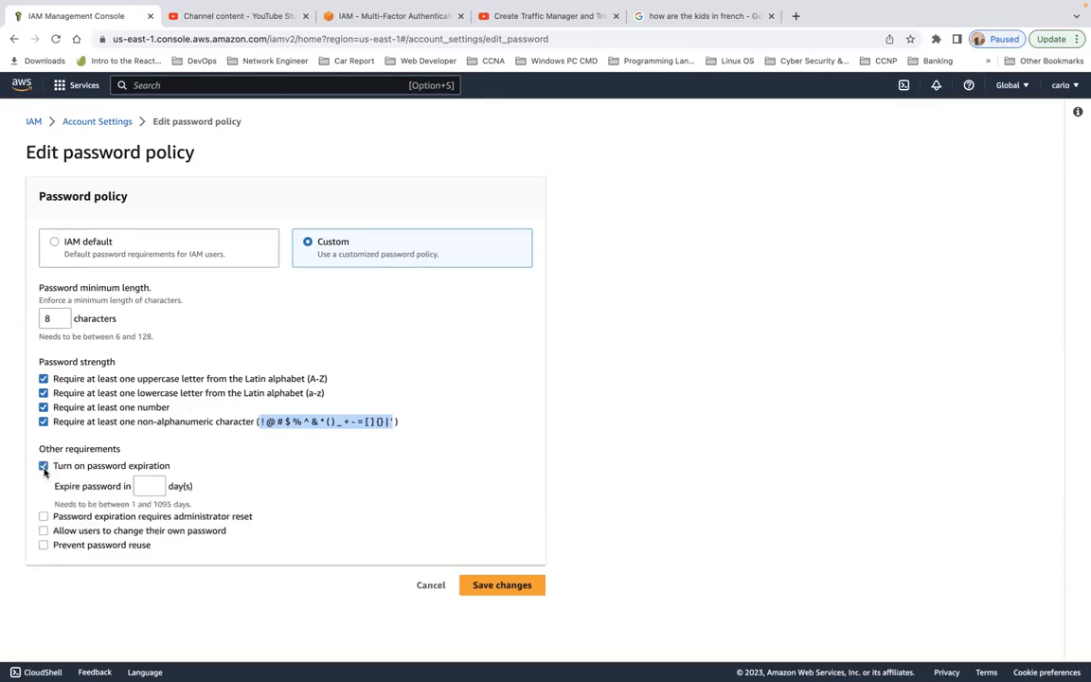
click(149, 484)
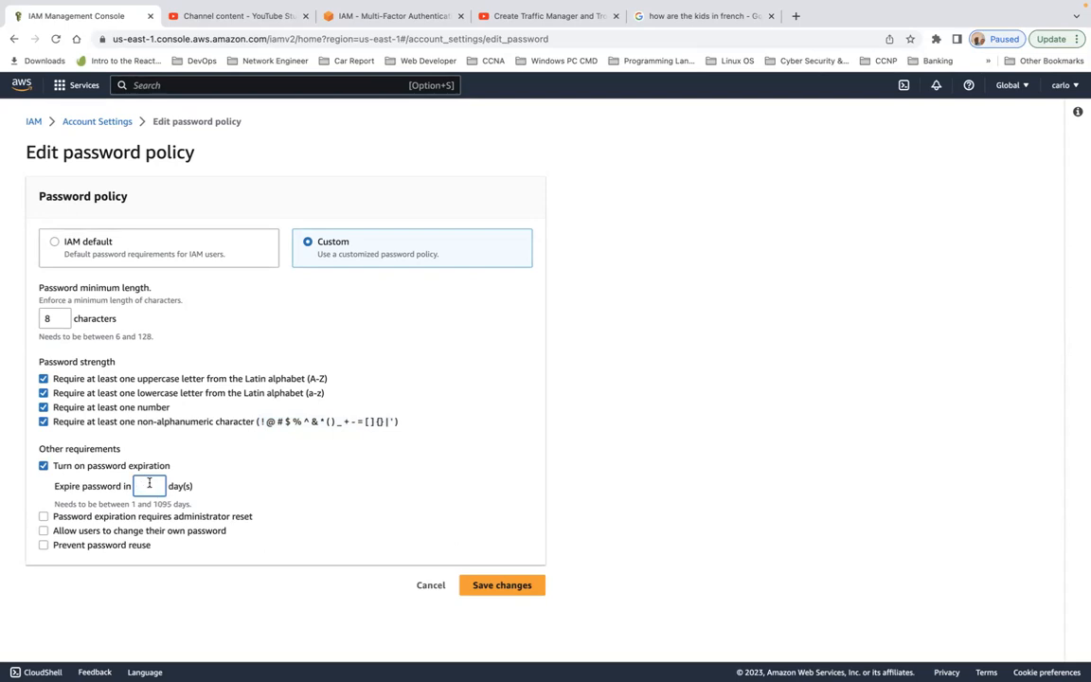
text(8)
Step: Require administrator reset, allow users to change passwords, and remember 7 past passwords
click(43, 516)
click(44, 531)
click(44, 545)
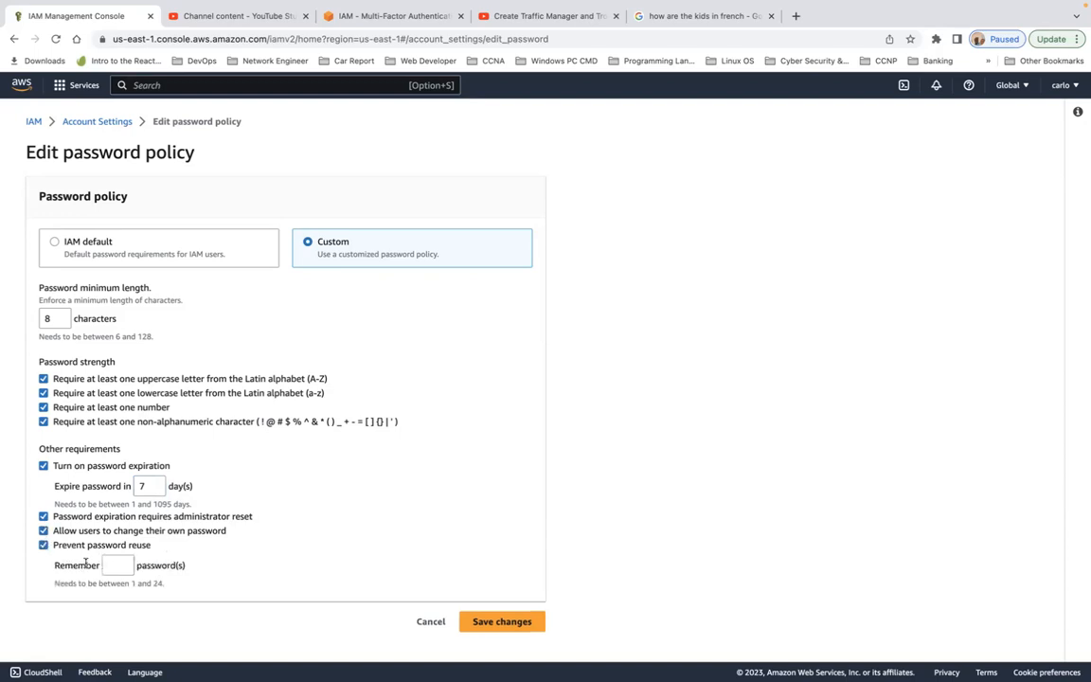
click(120, 568)
text(7)
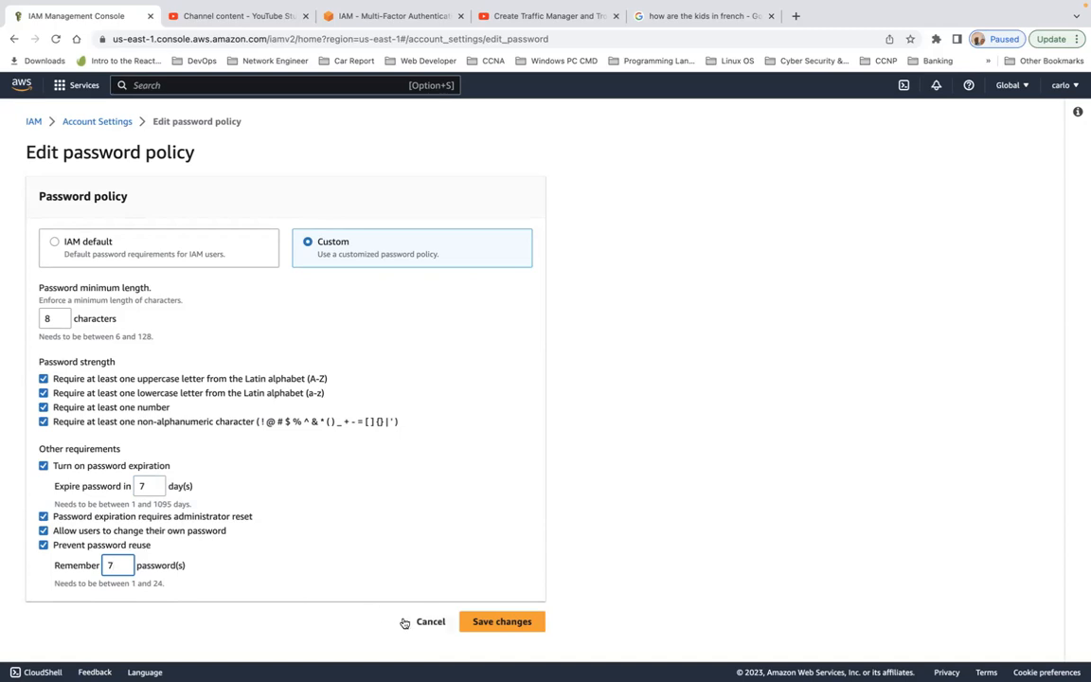
Step: Save the edited policy and confirm it with Set custom
click(493, 630)
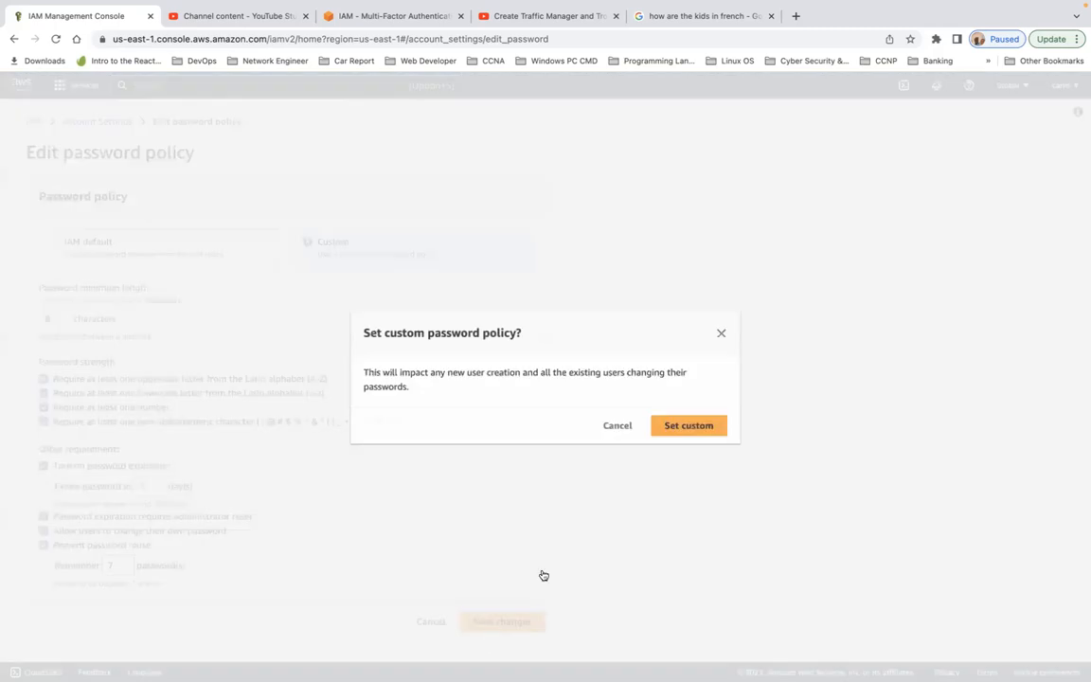
click(691, 427)
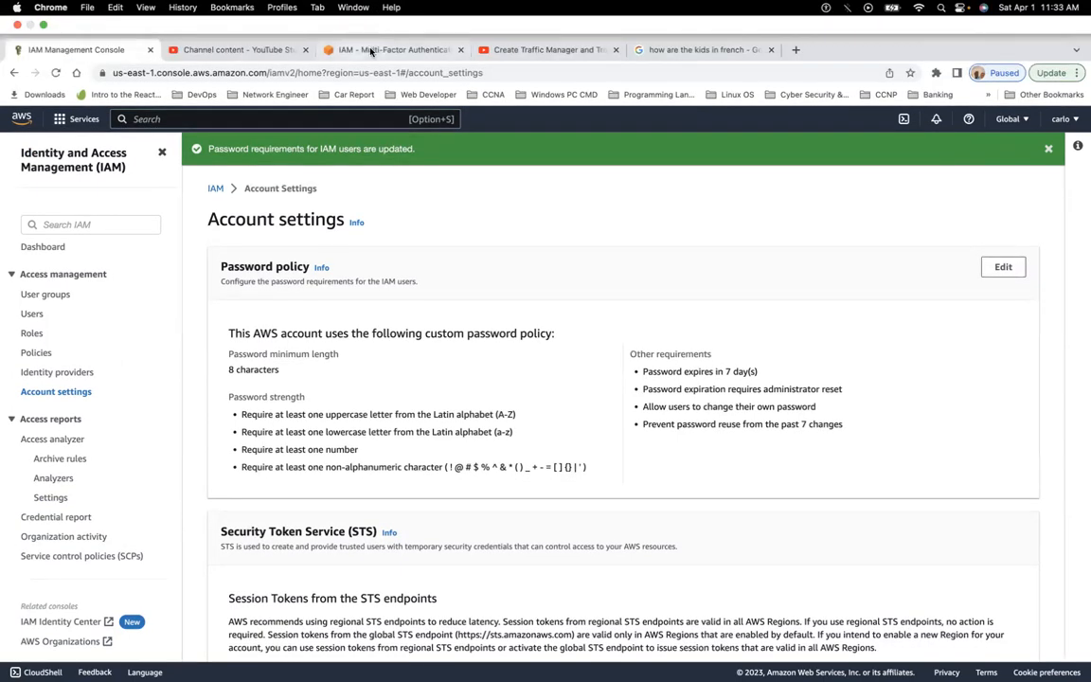
Step: Review the MFA page's three factors (know, have, are), then return to the IAM Account settings tab
click(371, 50)
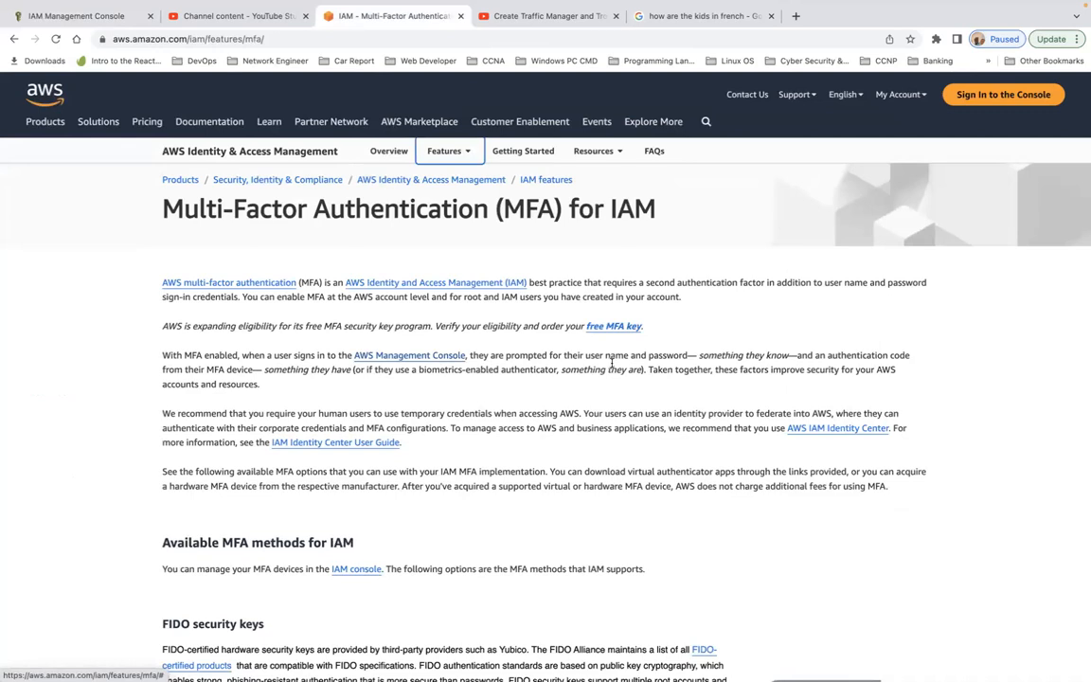
drag(699, 356, 788, 358)
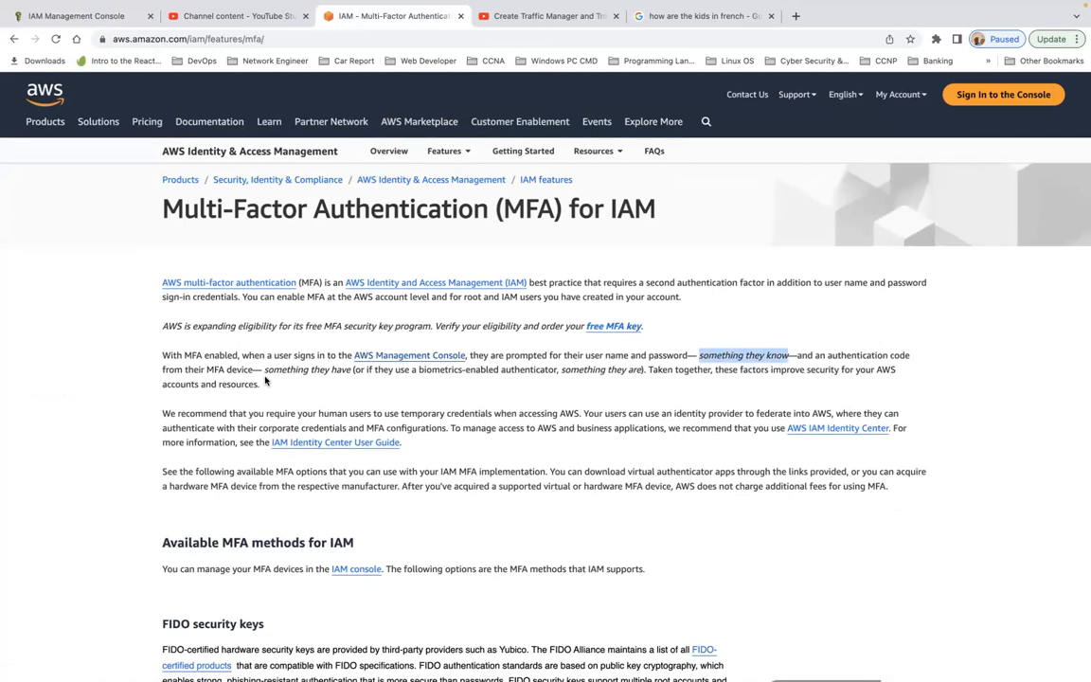
drag(264, 369, 350, 369)
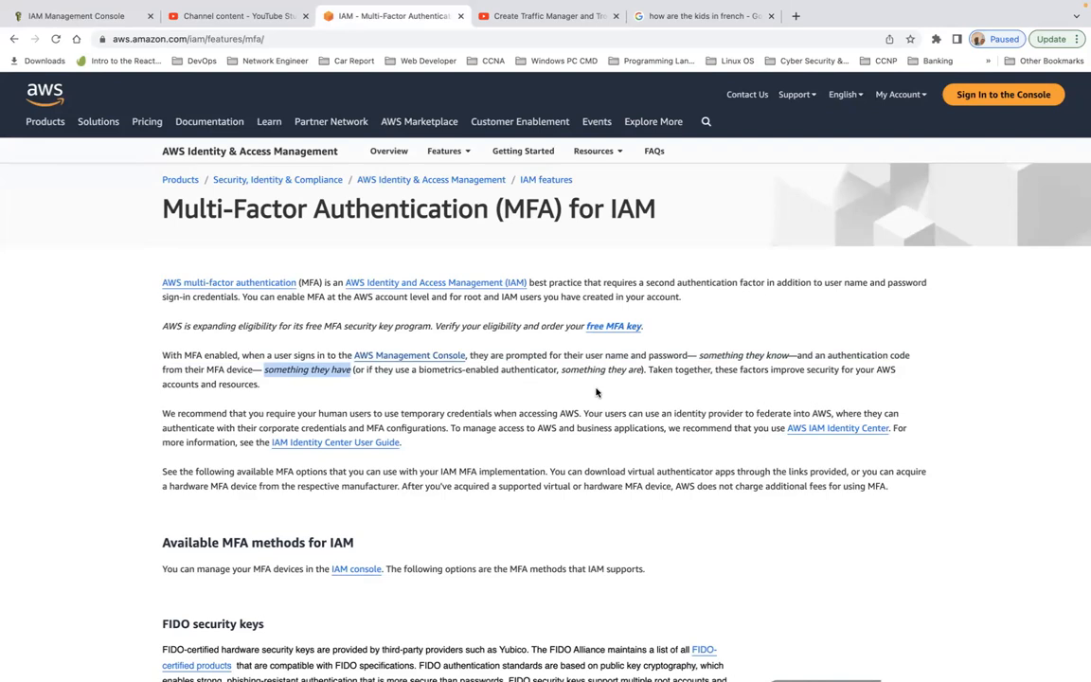
drag(564, 371, 639, 375)
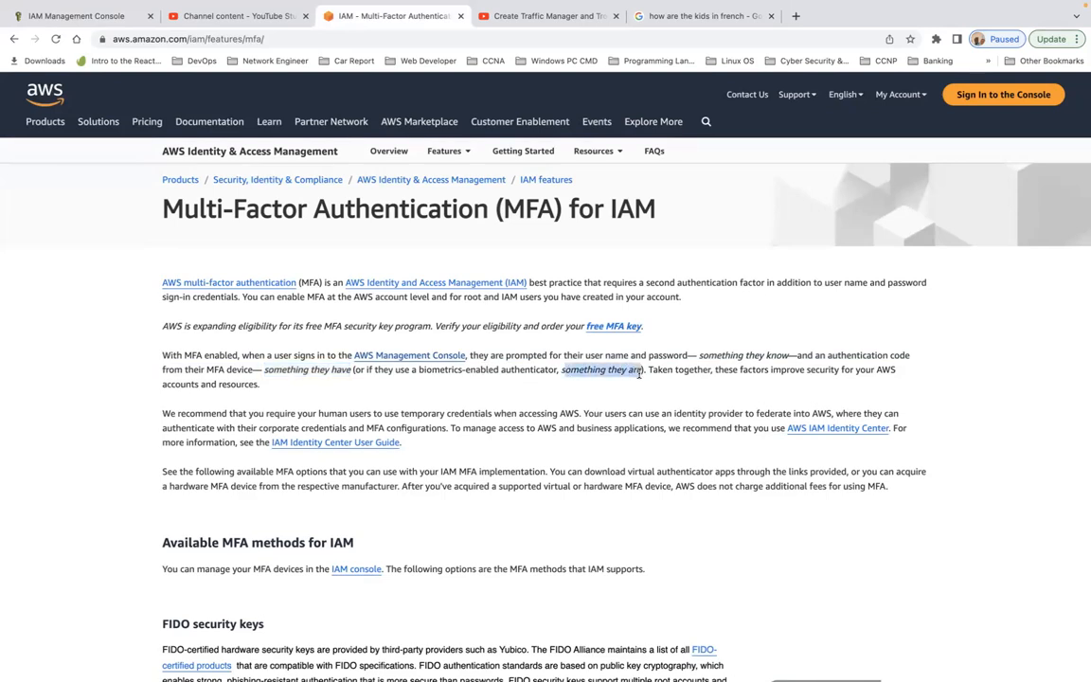
click(445, 151)
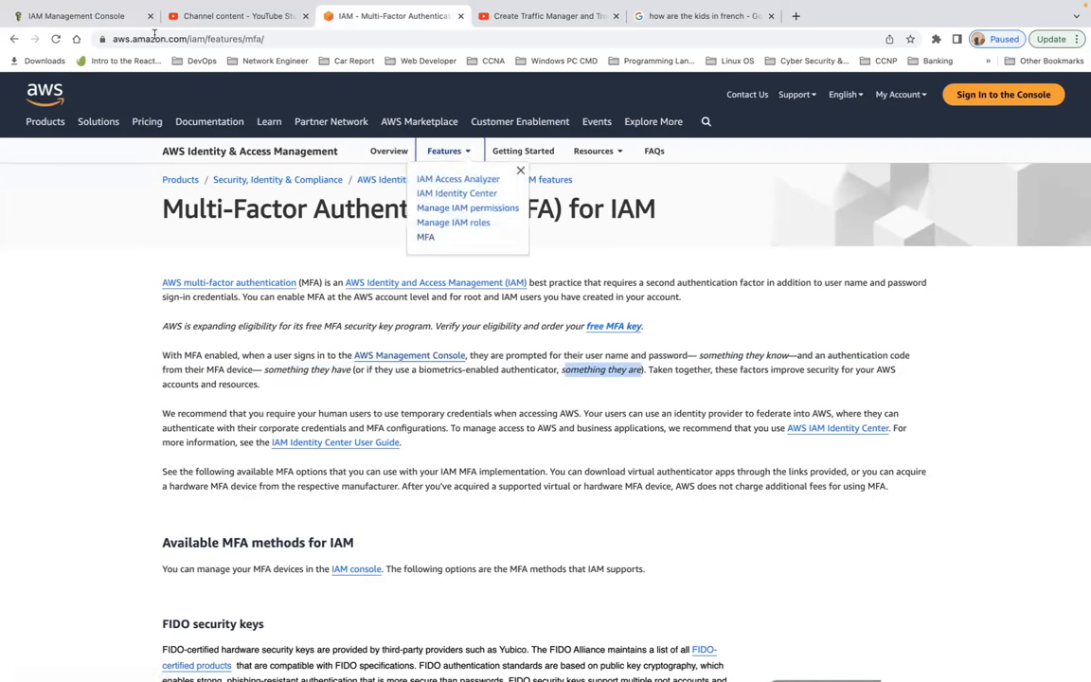
click(117, 19)
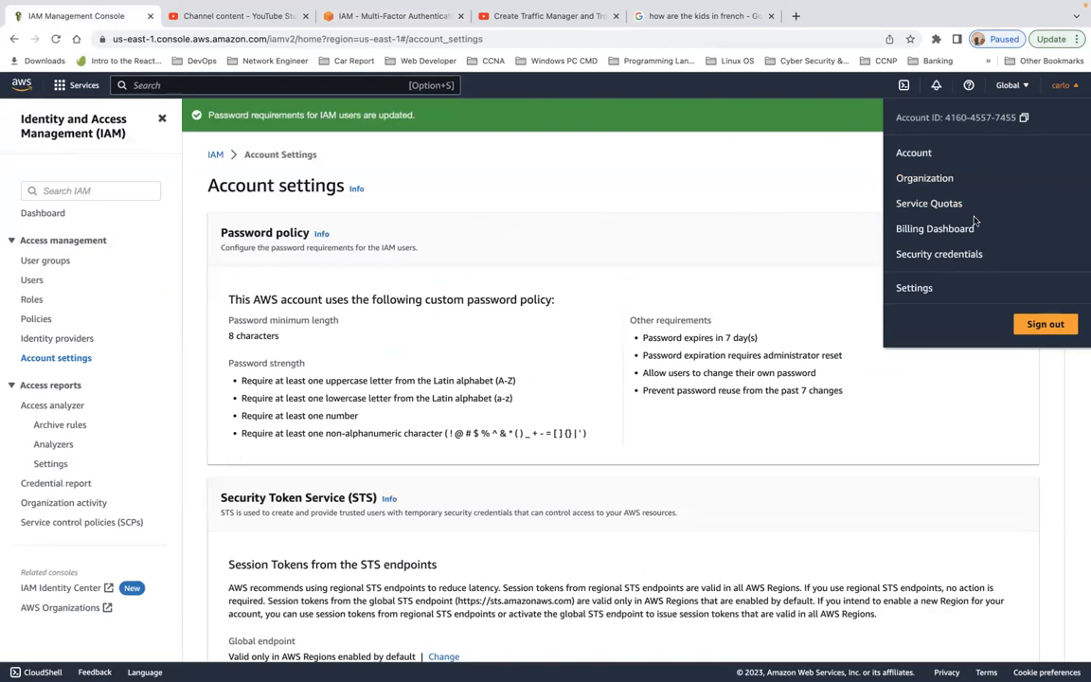
Step: Open the root user's My security credentials page from the account menu
click(945, 254)
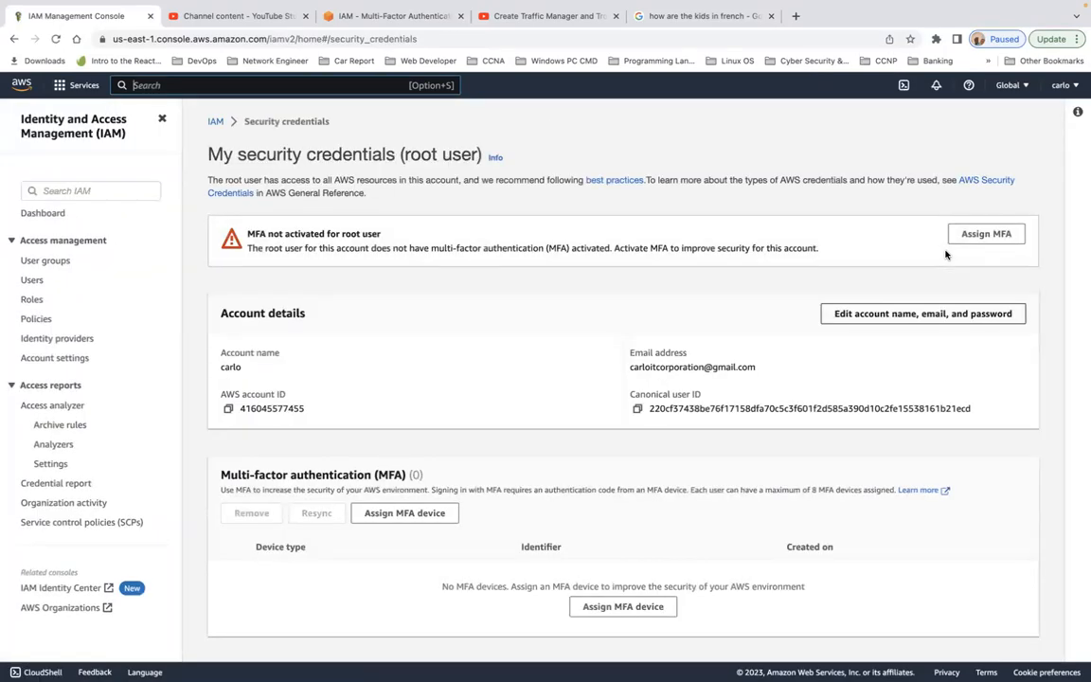
key(alt+s)
Step: Begin assigning an MFA device named 'myphone', keeping Authenticator app selected
click(977, 233)
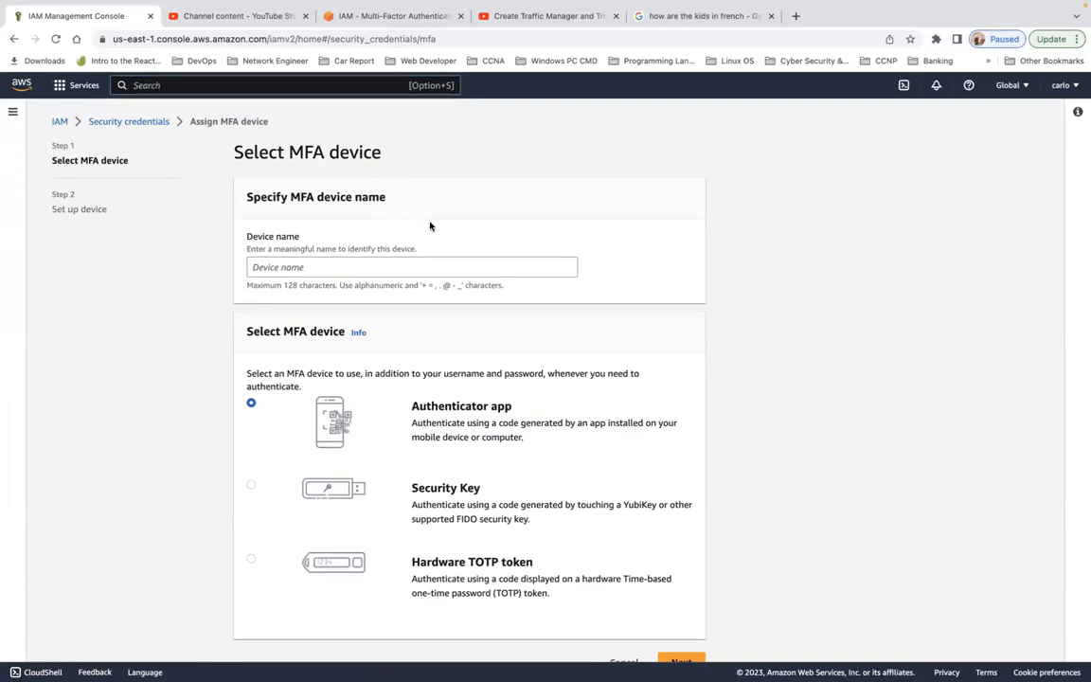
scroll(430, 226, down, 1)
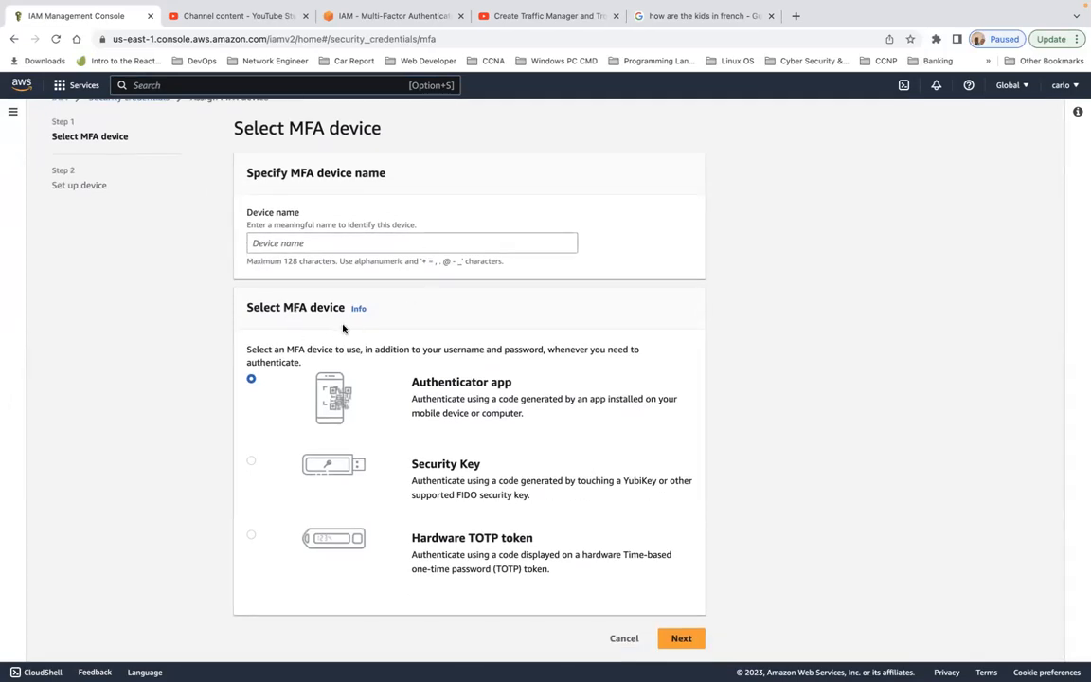
click(316, 246)
text(myphone)
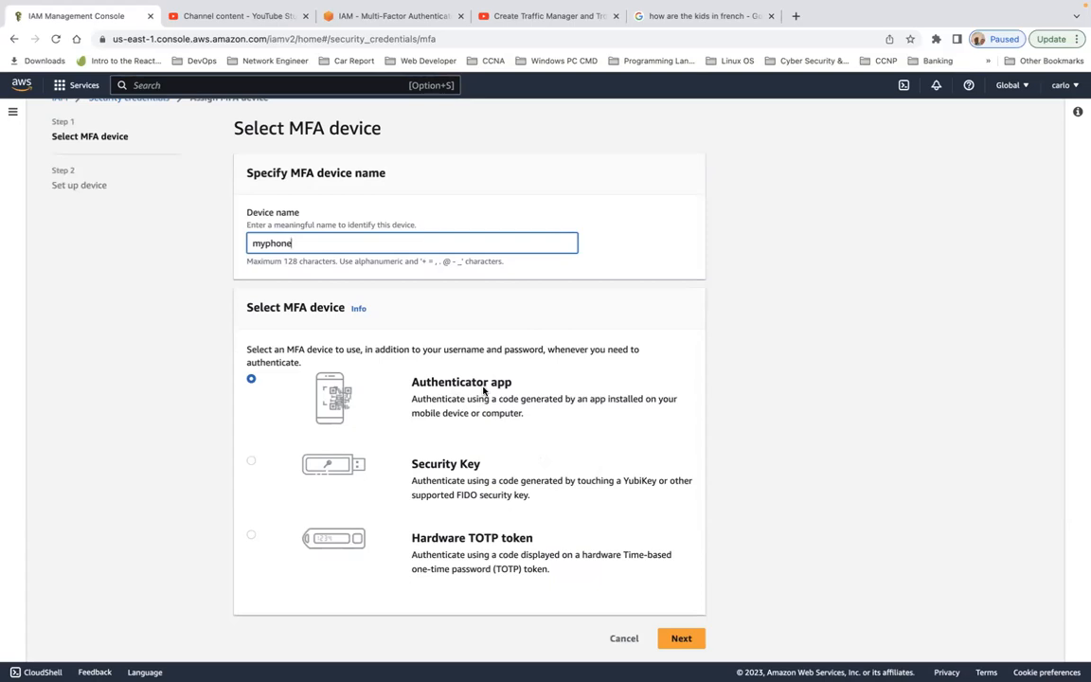
Step: Advance to the Set up device step and display the authenticator QR code
click(682, 638)
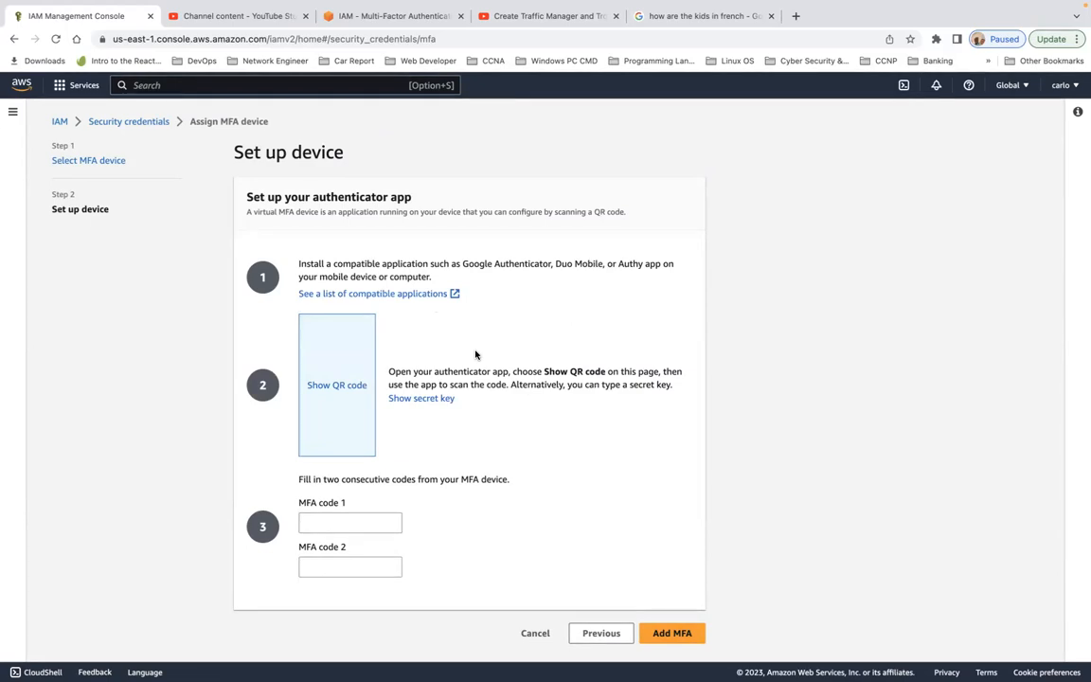
click(335, 386)
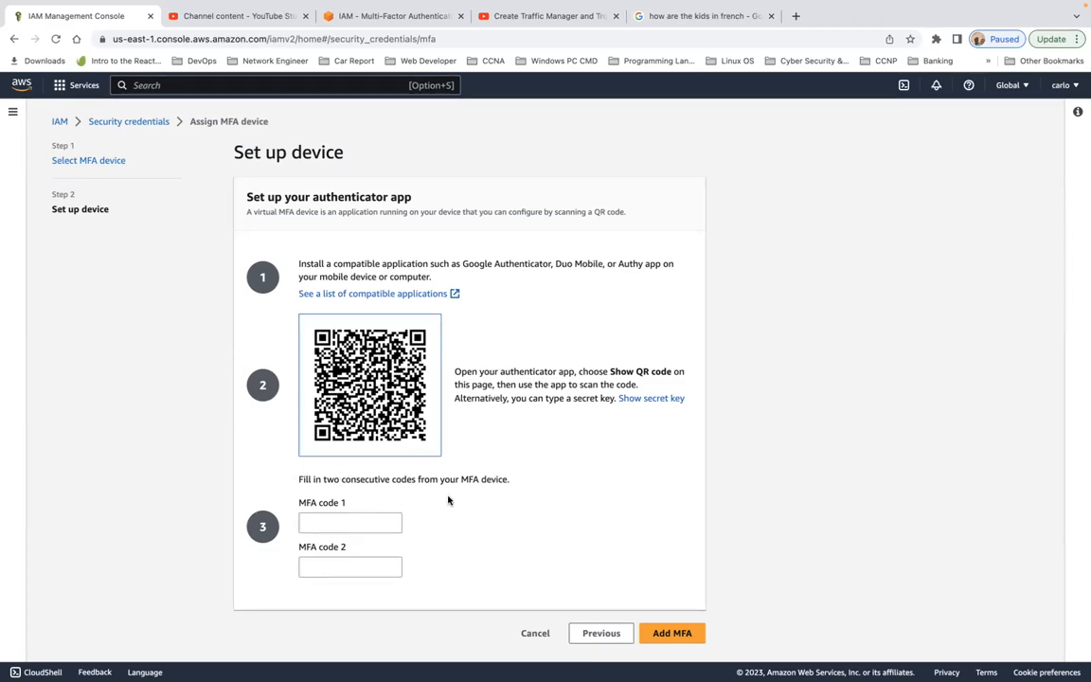
Step: Enter two consecutive authenticator codes and add the 'myphone' MFA device
click(373, 523)
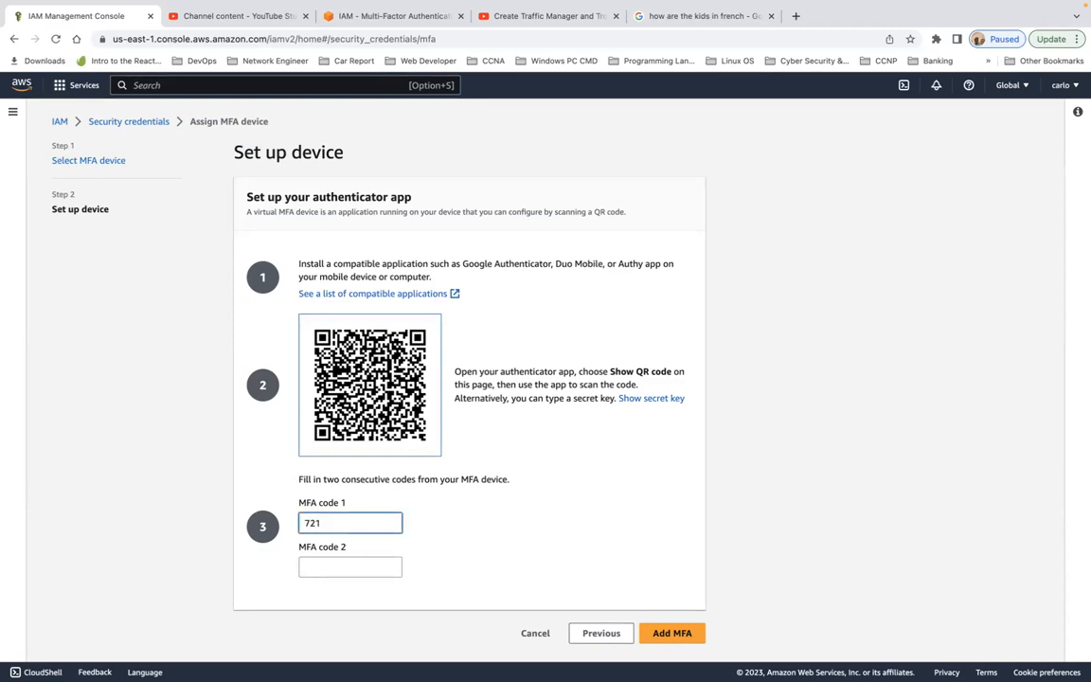
click(343, 568)
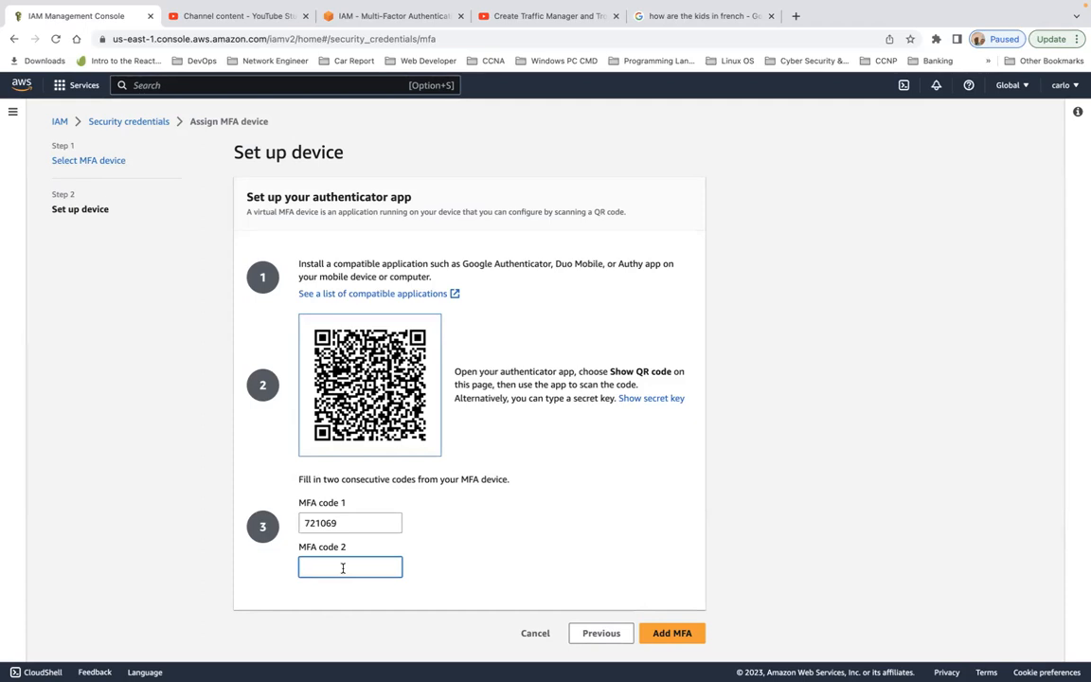
click(671, 633)
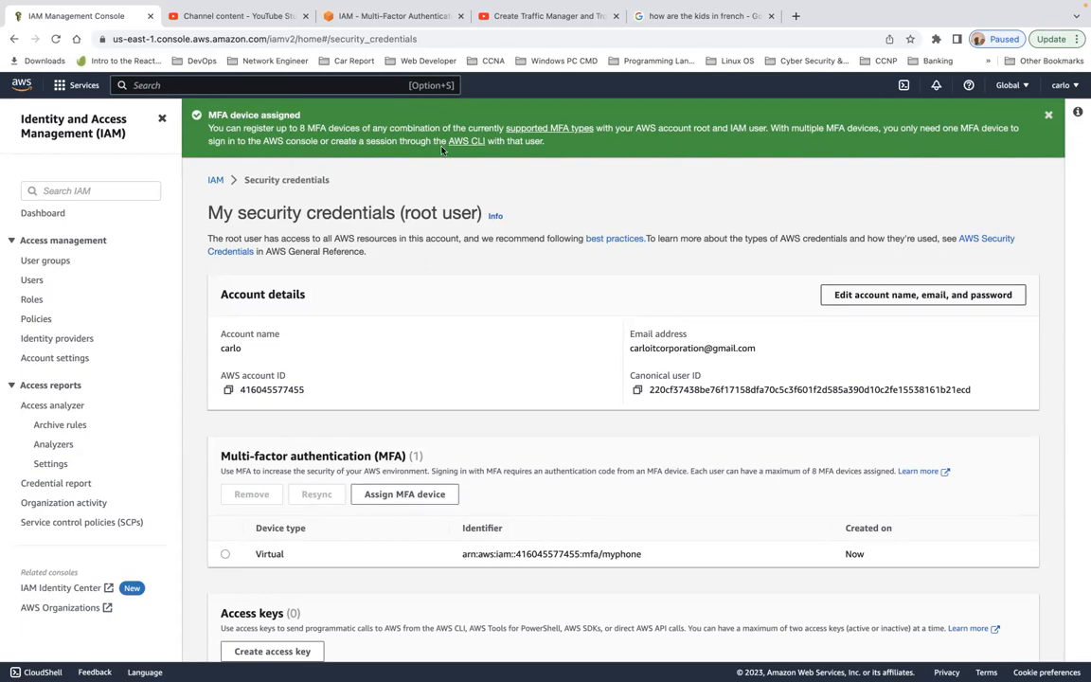
Step: Reload the security credentials page to see the 'myphone' device, then open the account menu
click(56, 41)
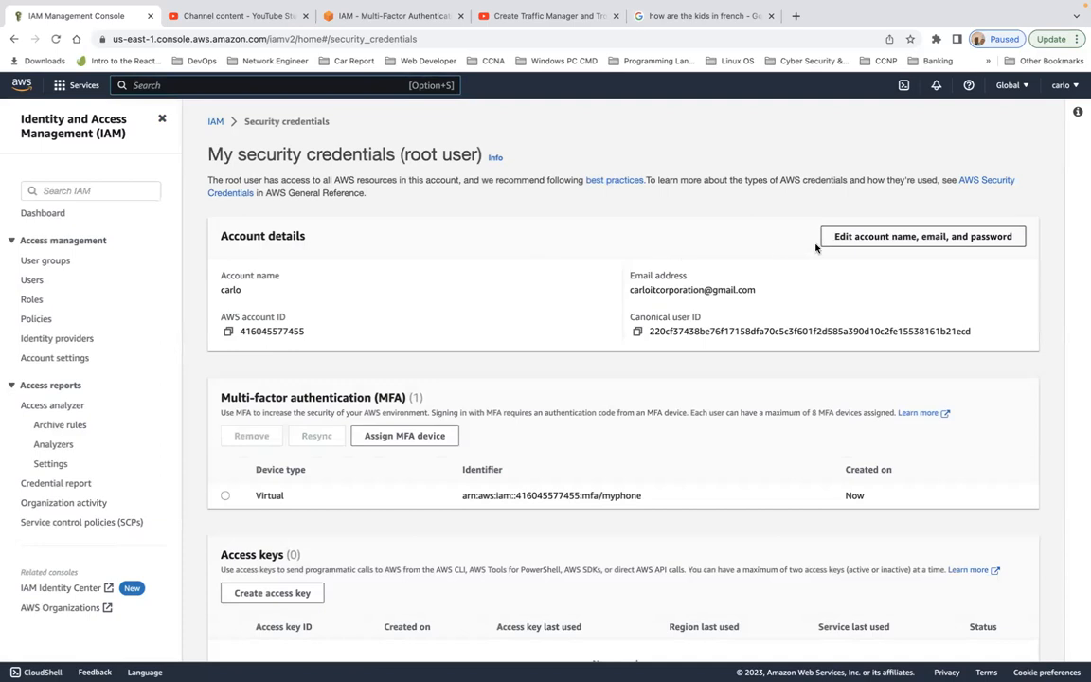
scroll(606, 313, down, 4)
scroll(845, 245, up, 3)
scroll(845, 245, down, 3)
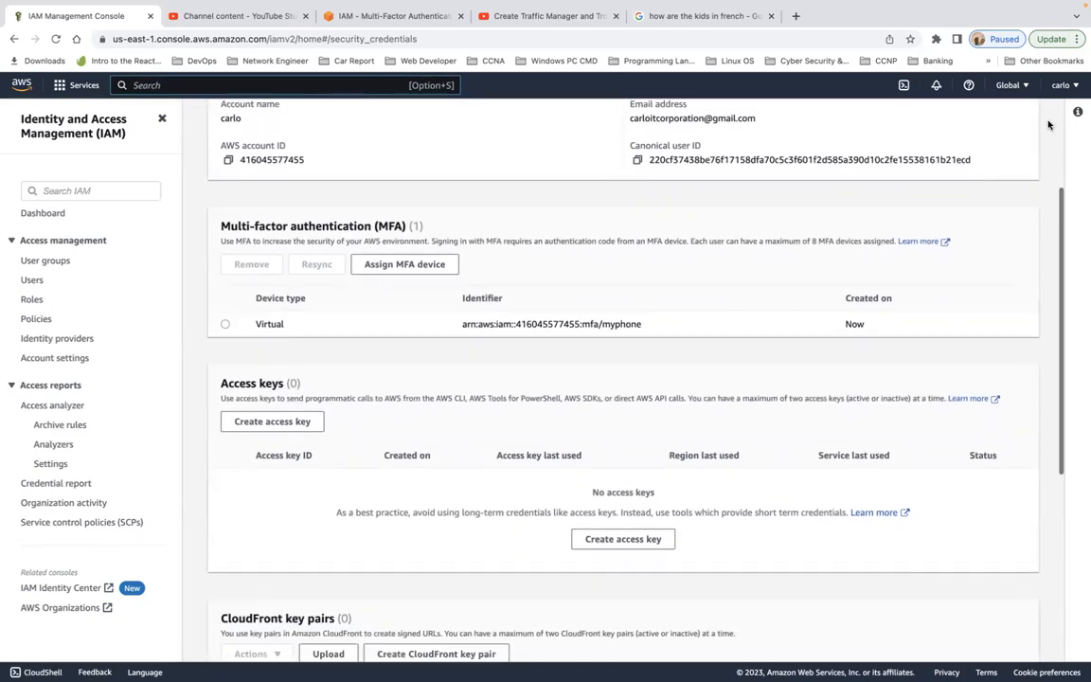
click(1061, 85)
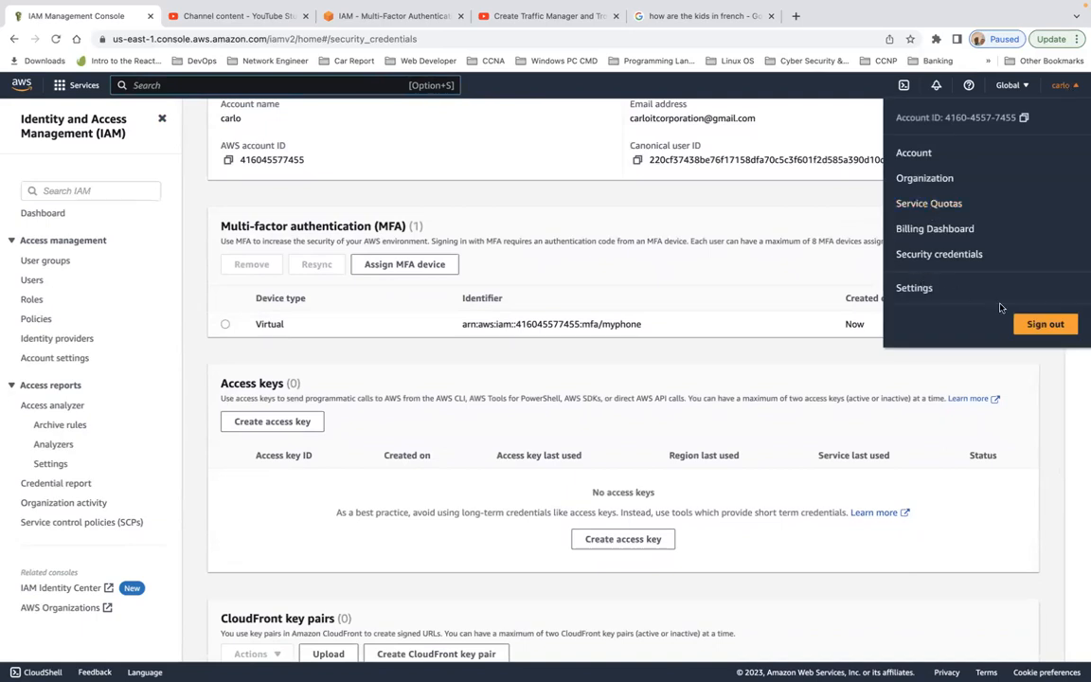
Step: Sign out and log back in as root user with the saved password, reaching the MFA prompt
click(1042, 324)
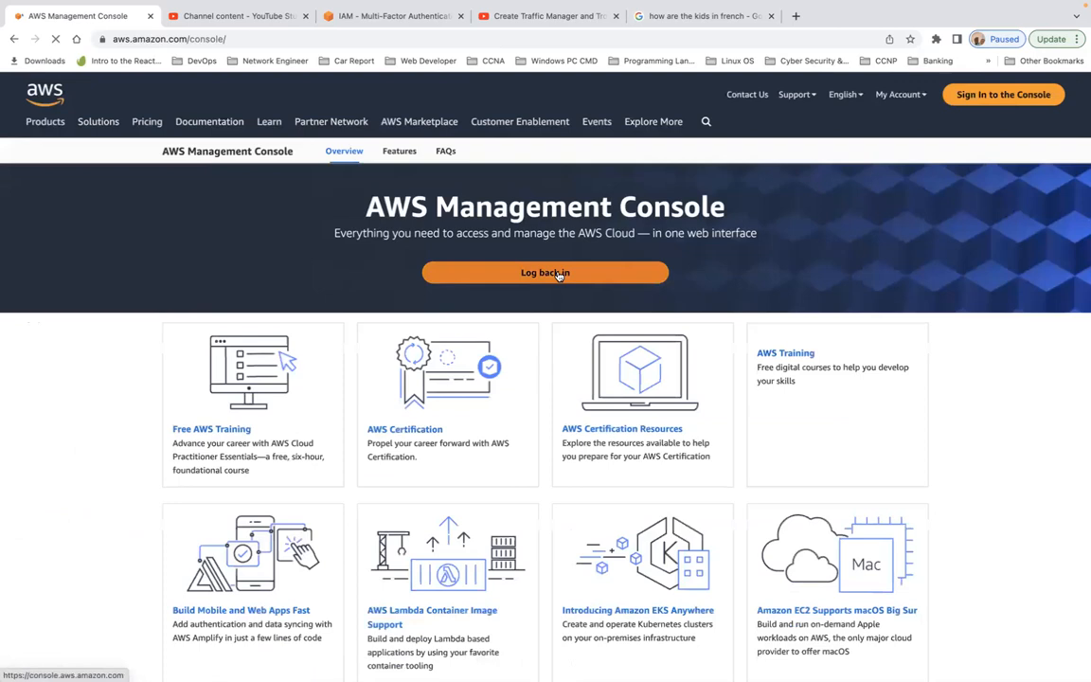
click(557, 274)
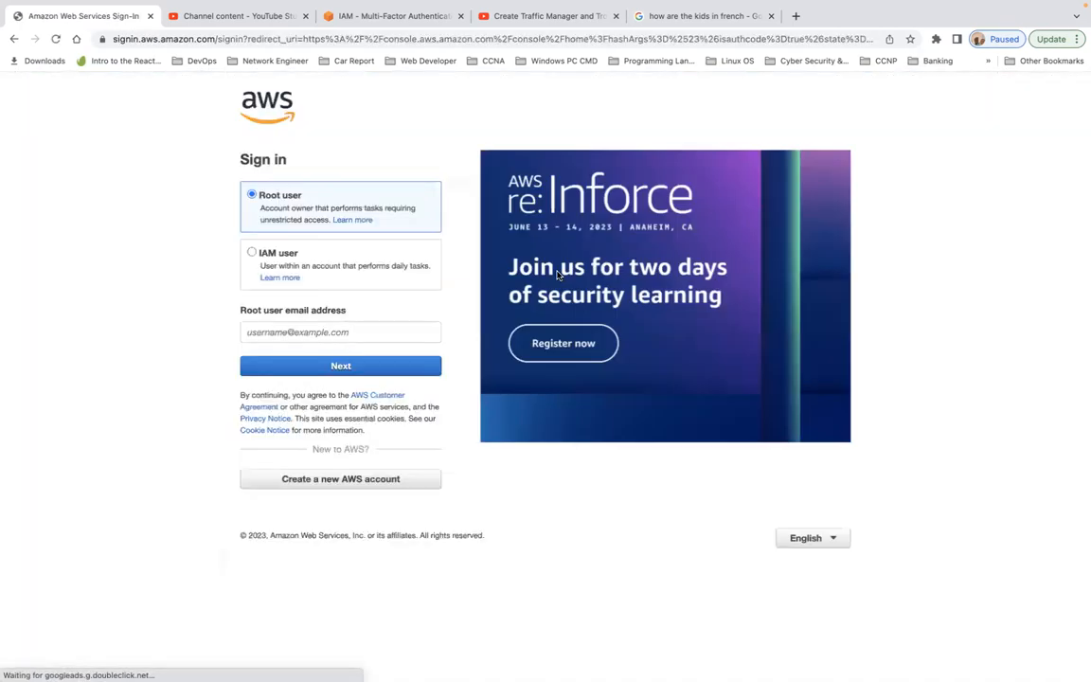
click(344, 368)
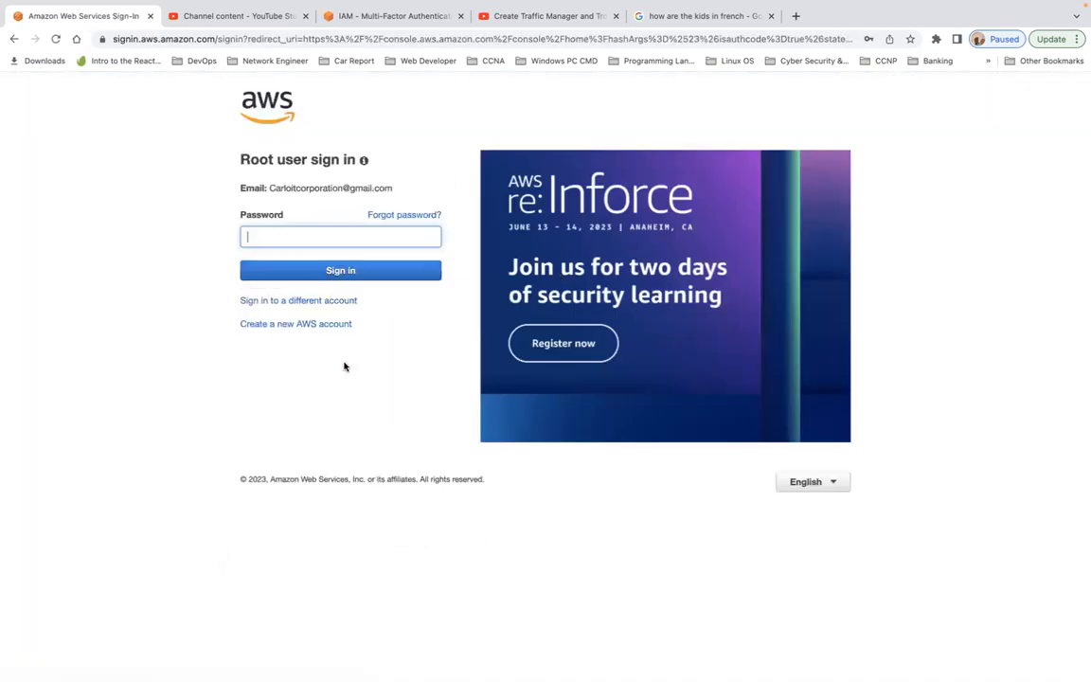
click(308, 237)
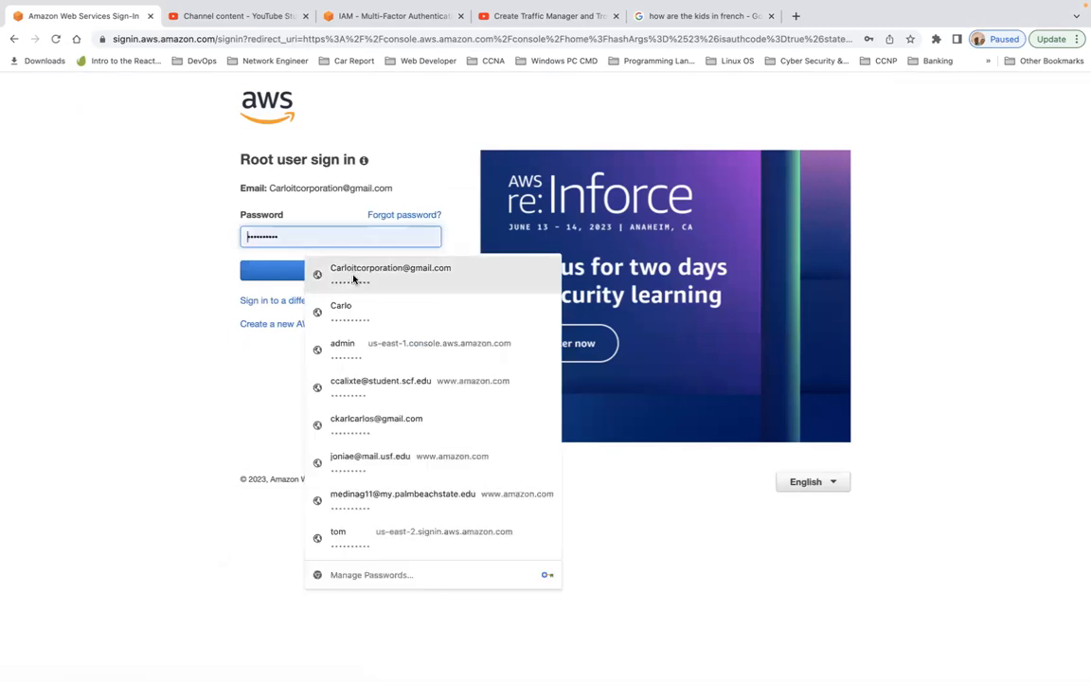
click(351, 277)
click(318, 274)
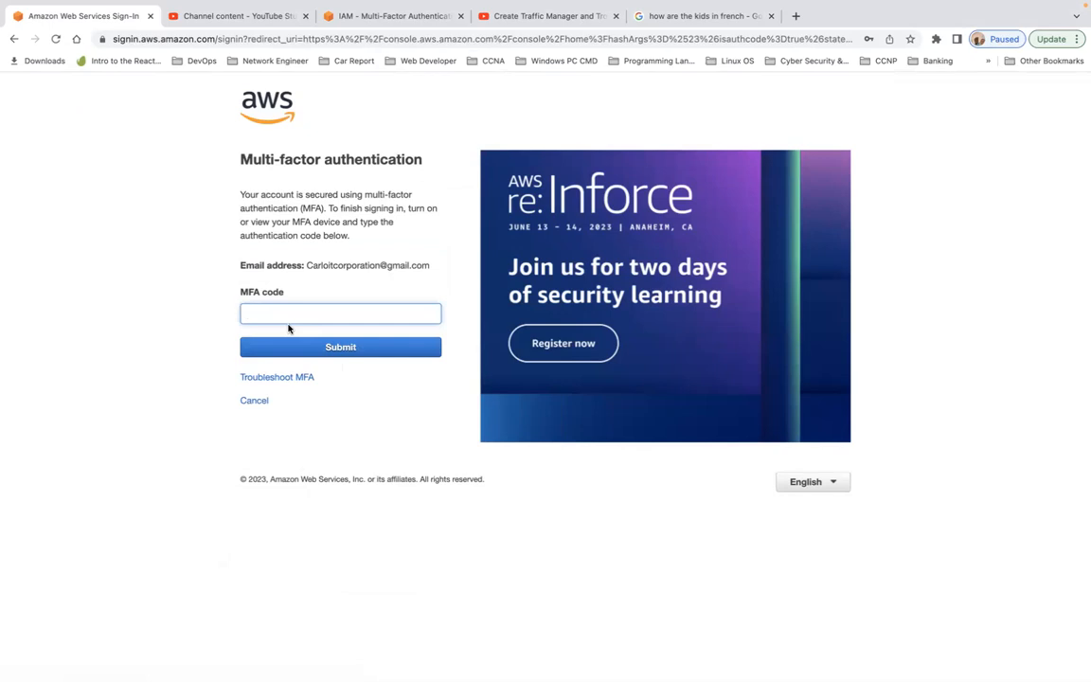
Step: Submit the current authenticator code to complete the root sign-in
click(314, 353)
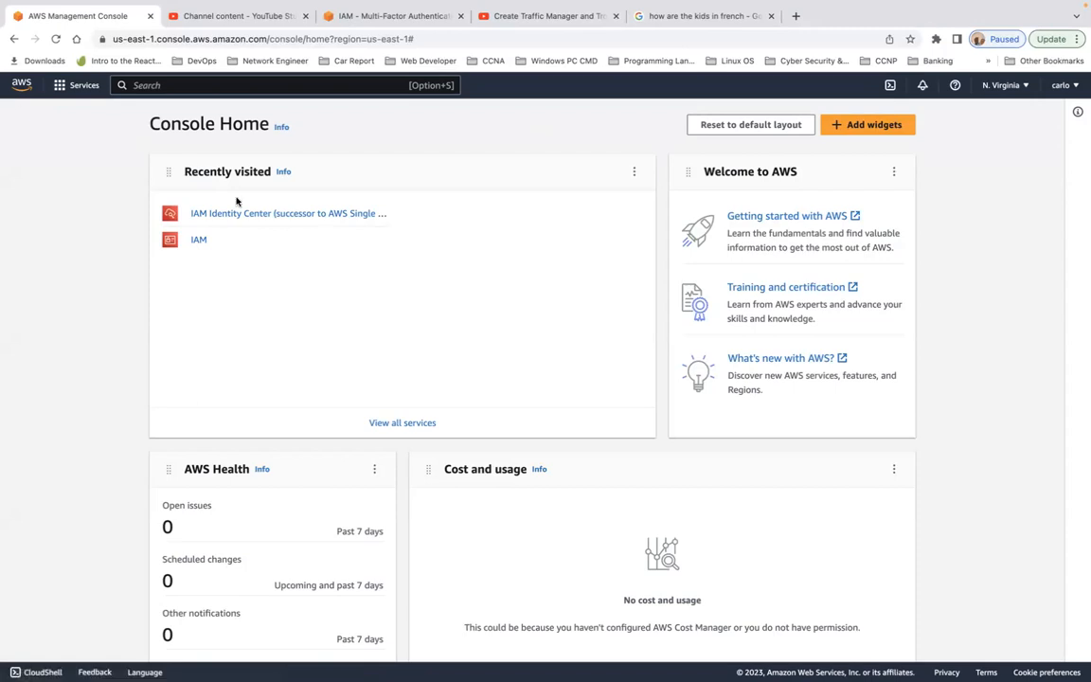
Step: Browse the Services overview and region list, then open IAM from Recently visited
click(66, 90)
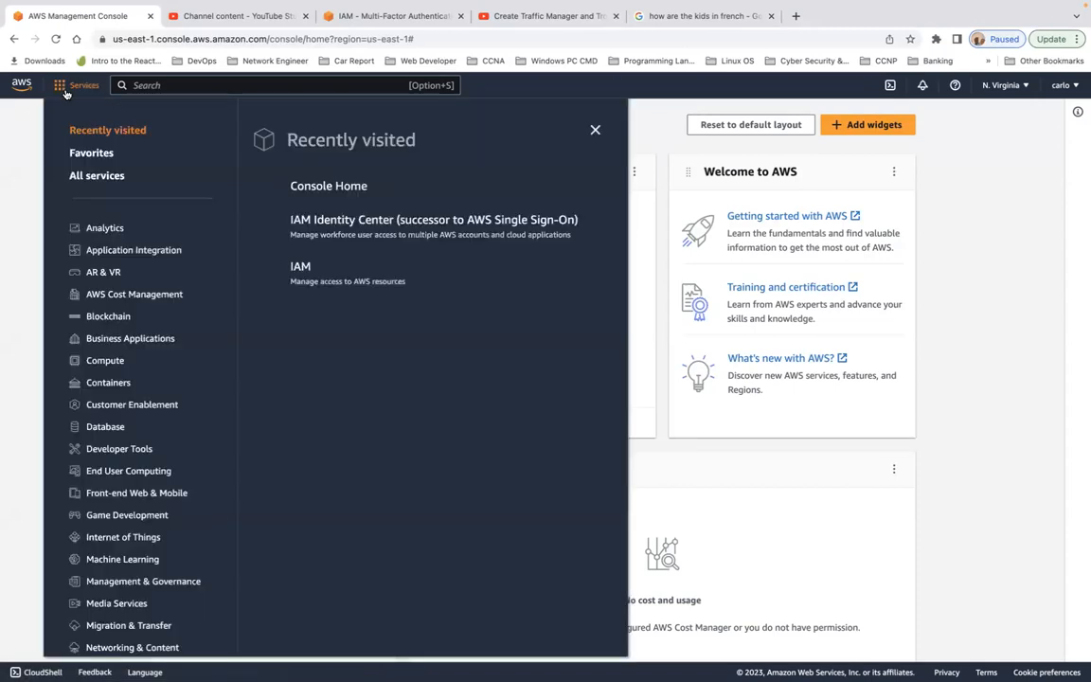
click(18, 113)
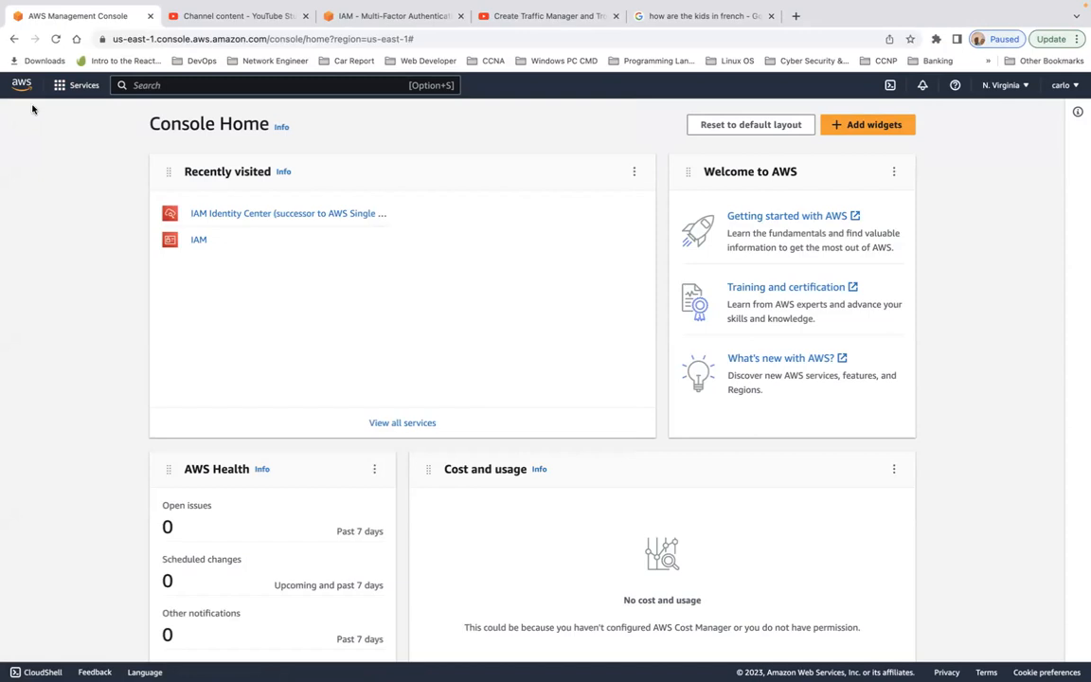
click(83, 87)
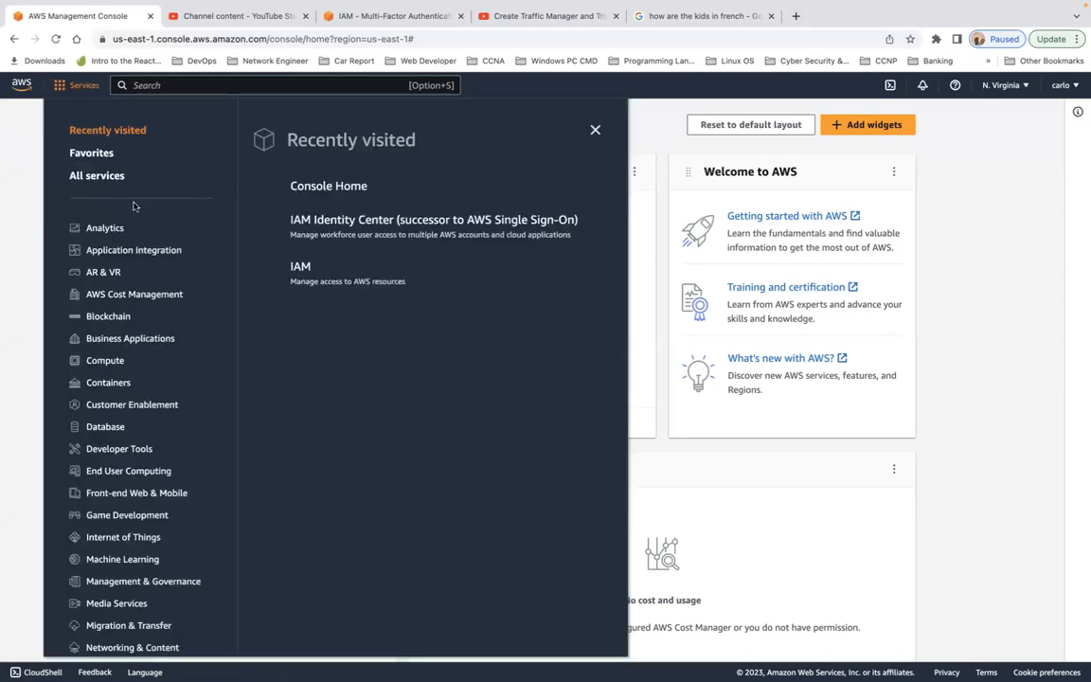
scroll(133, 207, down, 2)
scroll(133, 194, up, 2)
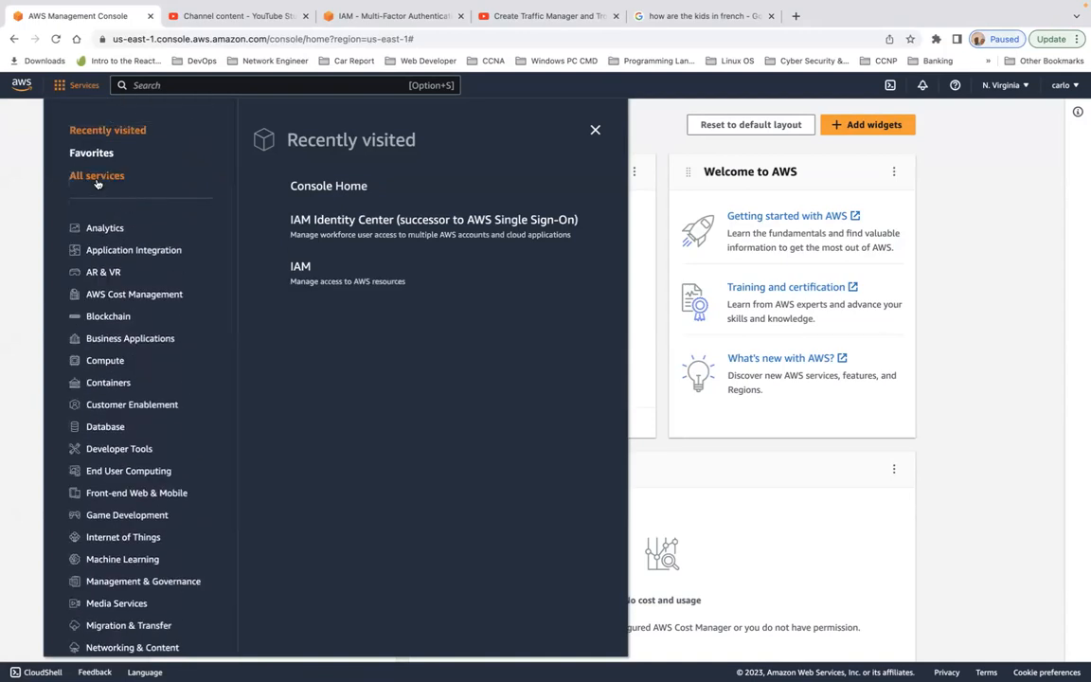
click(97, 178)
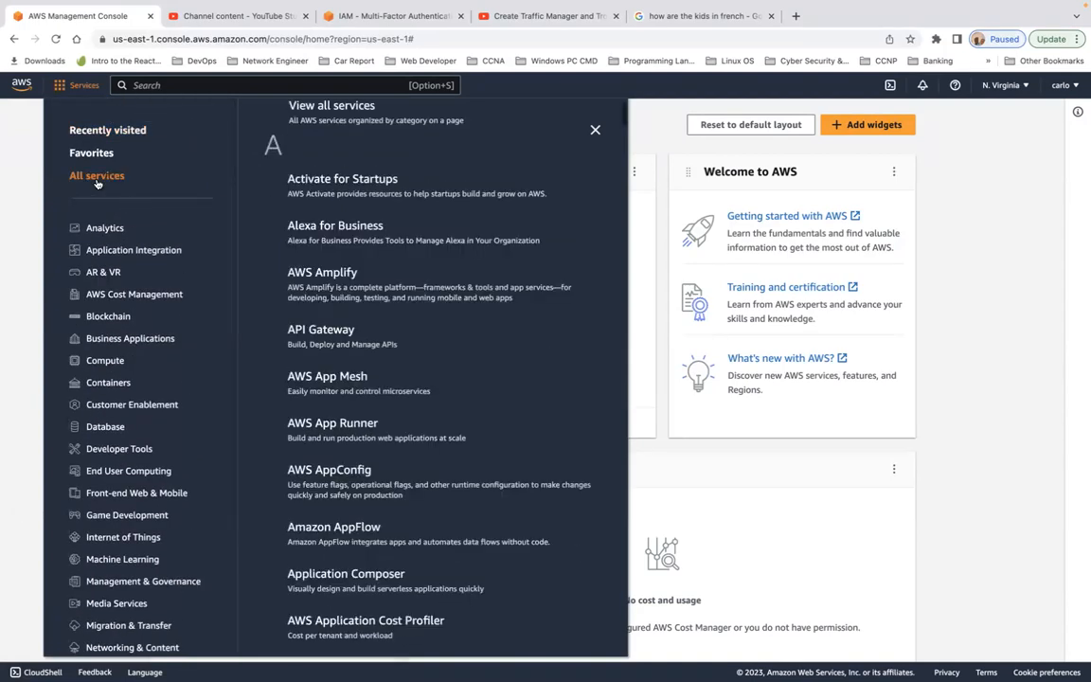
click(23, 194)
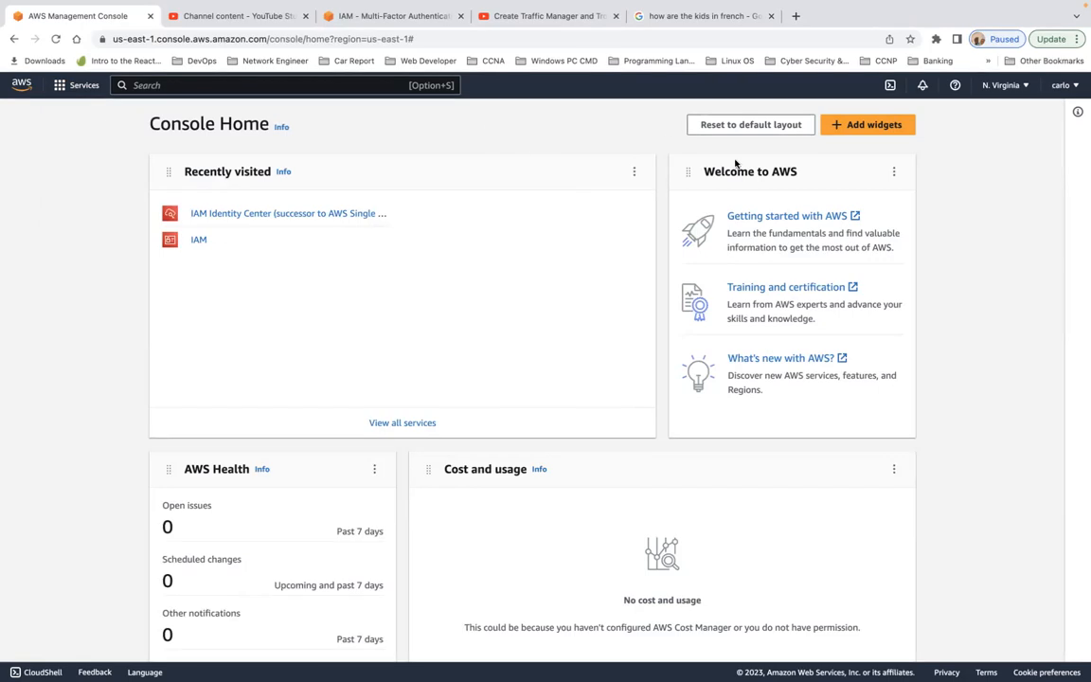
click(1027, 87)
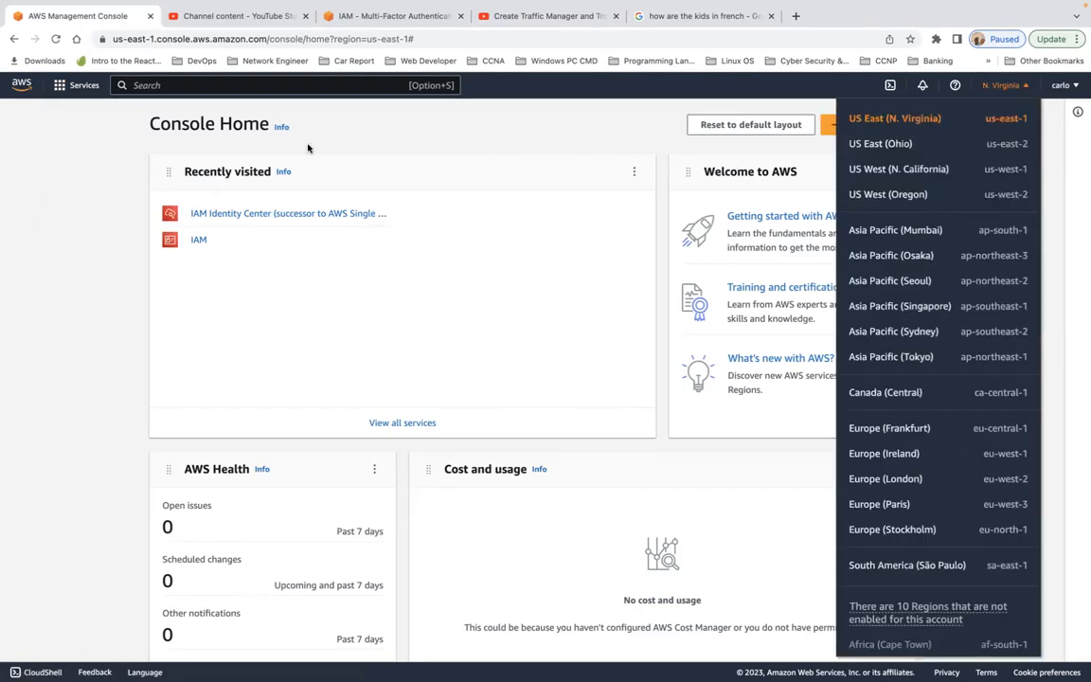
click(196, 241)
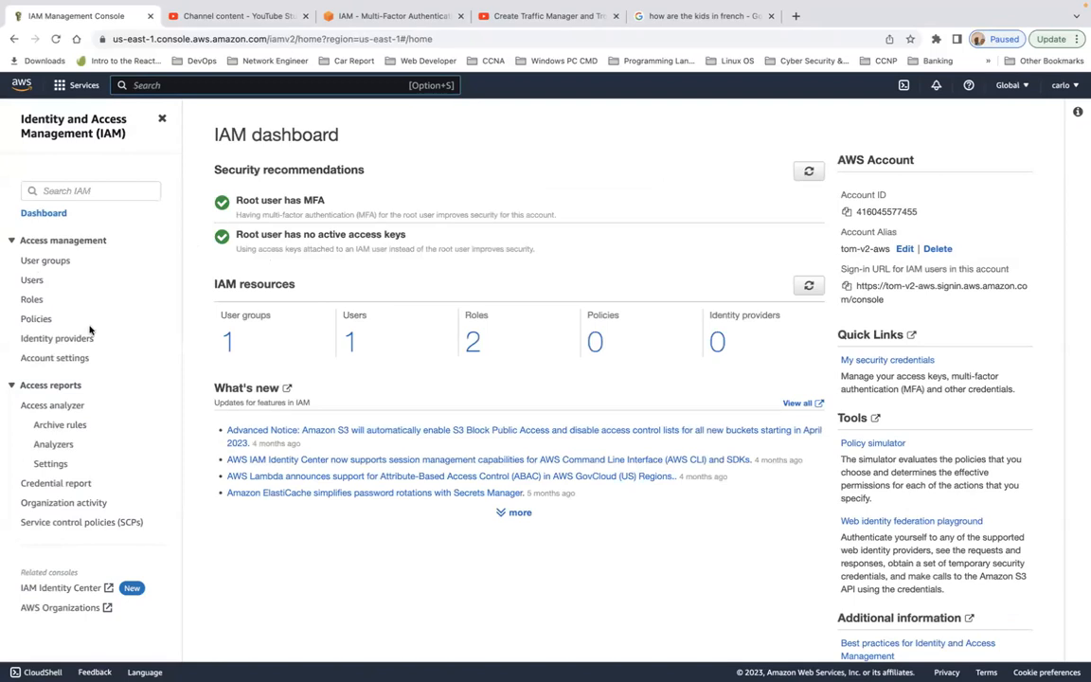
Step: Go to IAM Account settings and edit the custom 7-day-expiry password policy
click(54, 360)
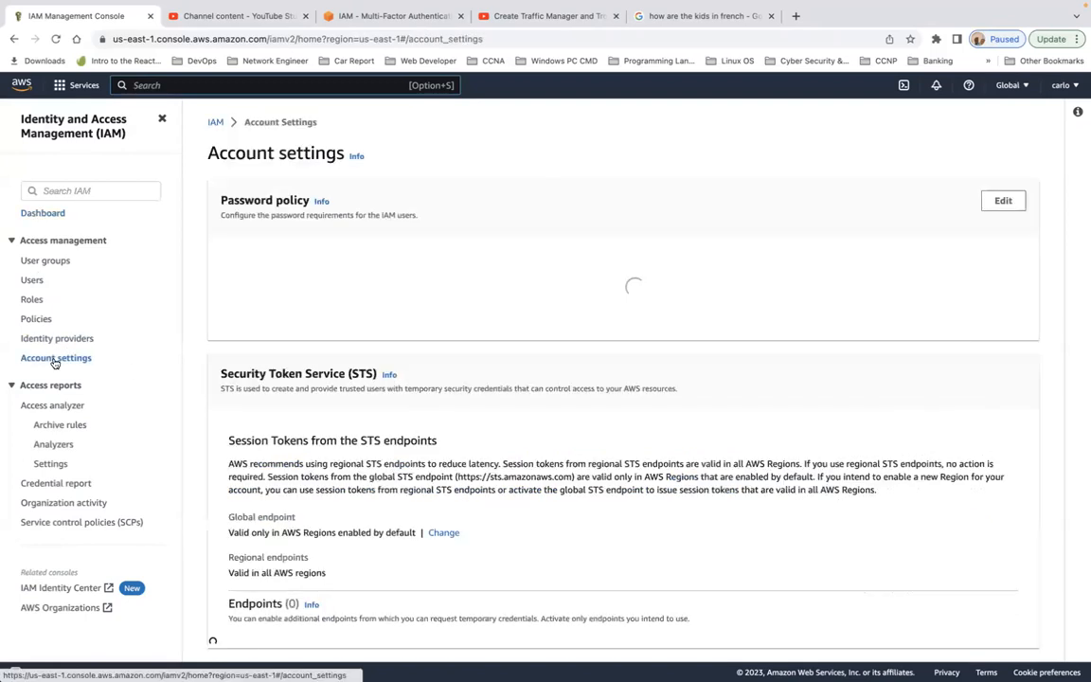
scroll(380, 358, down, 5)
scroll(380, 358, up, 10)
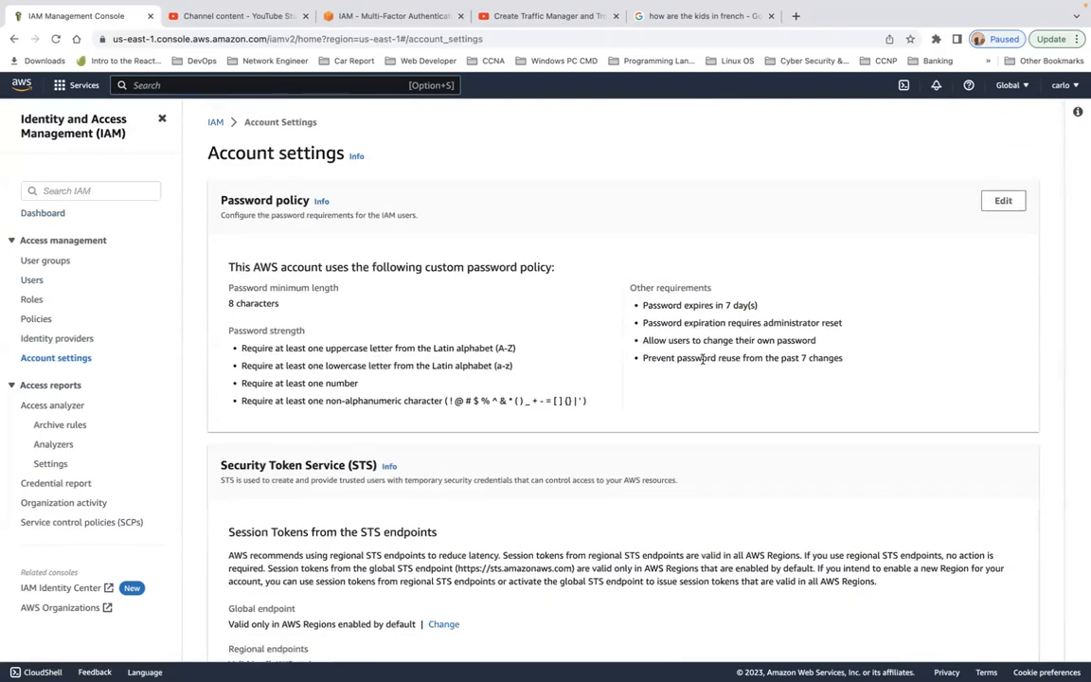
click(1008, 200)
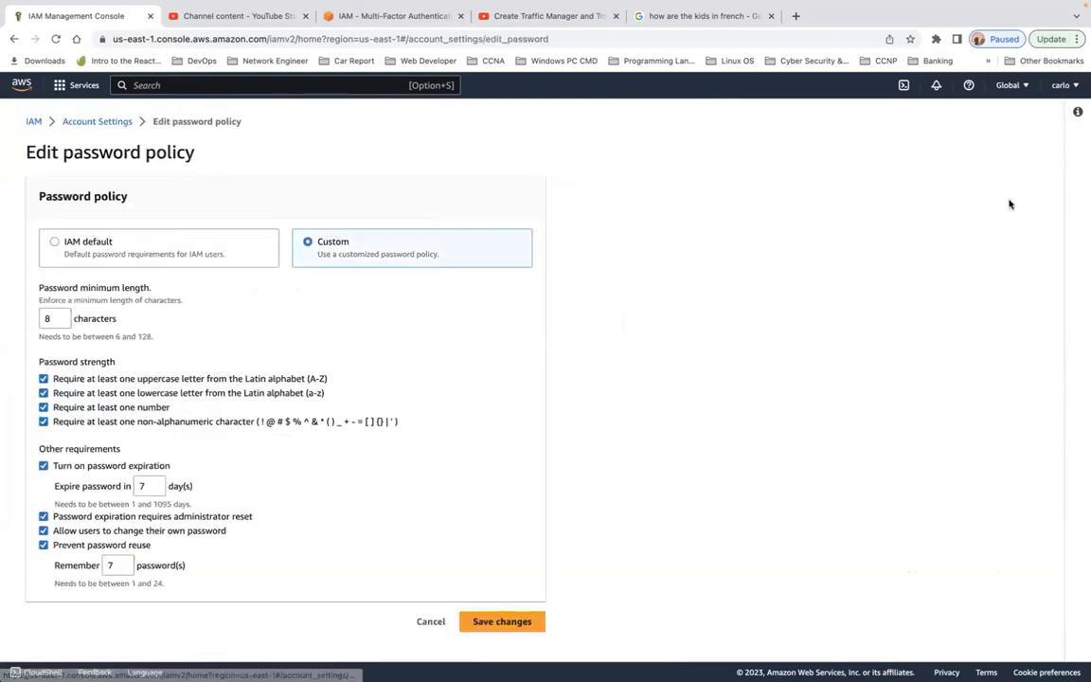
Step: Remove the uppercase, lowercase and number requirements from the password policy
click(44, 378)
click(43, 394)
click(43, 408)
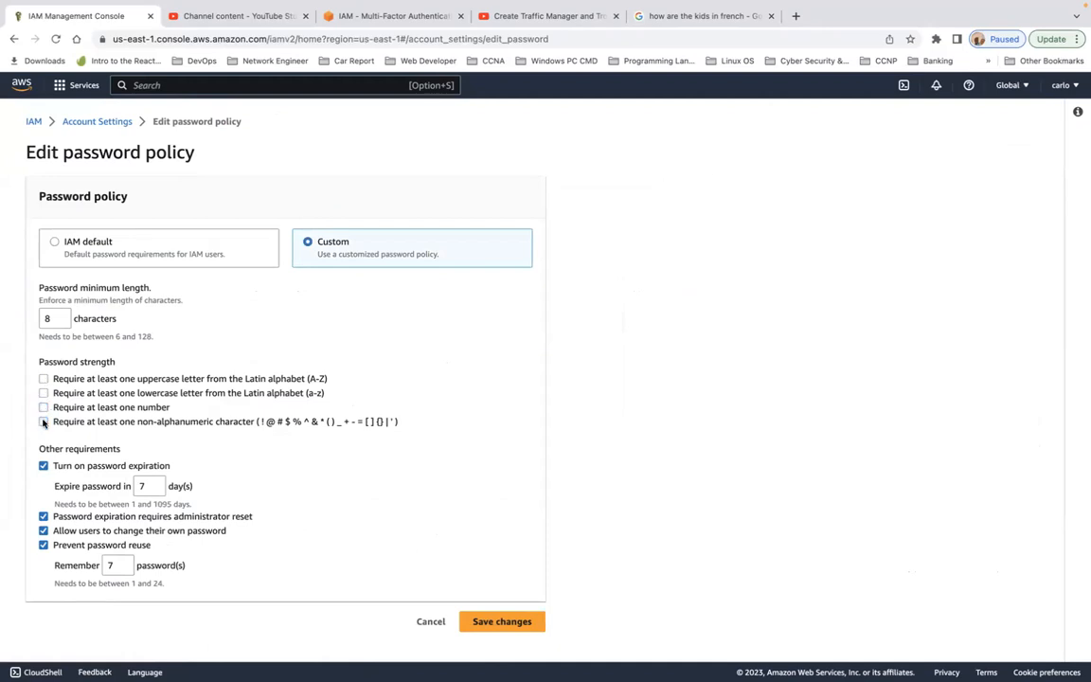
Step: Turn off expiration, administrator reset, user password changes and reuse prevention, then save the custom policy
click(43, 466)
click(43, 480)
click(44, 494)
click(44, 509)
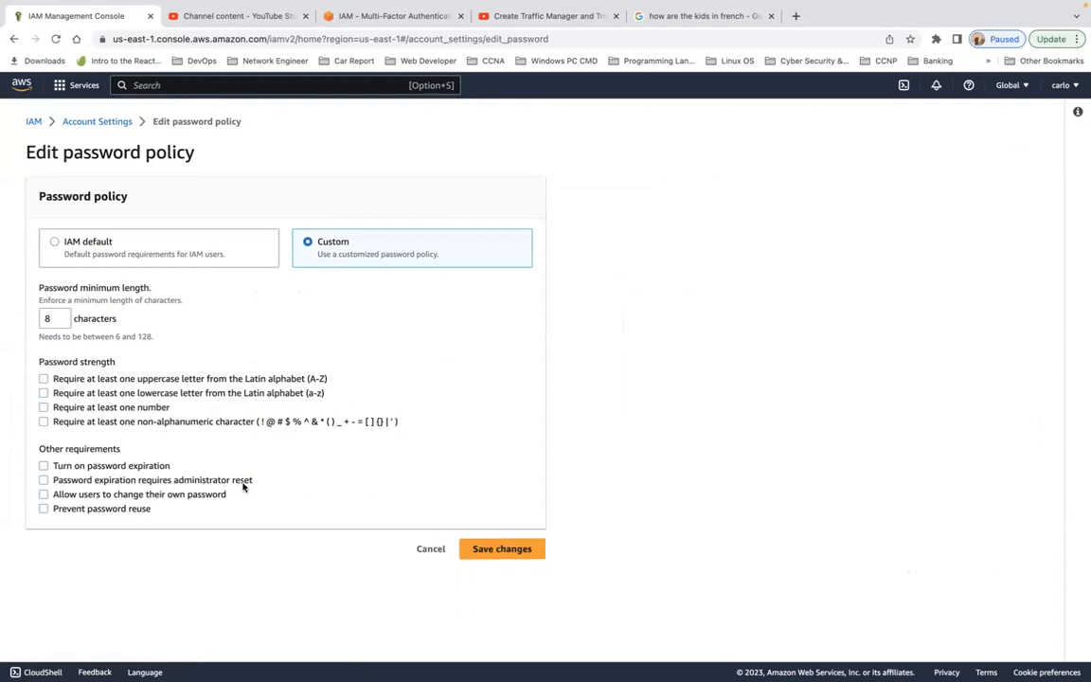
click(504, 550)
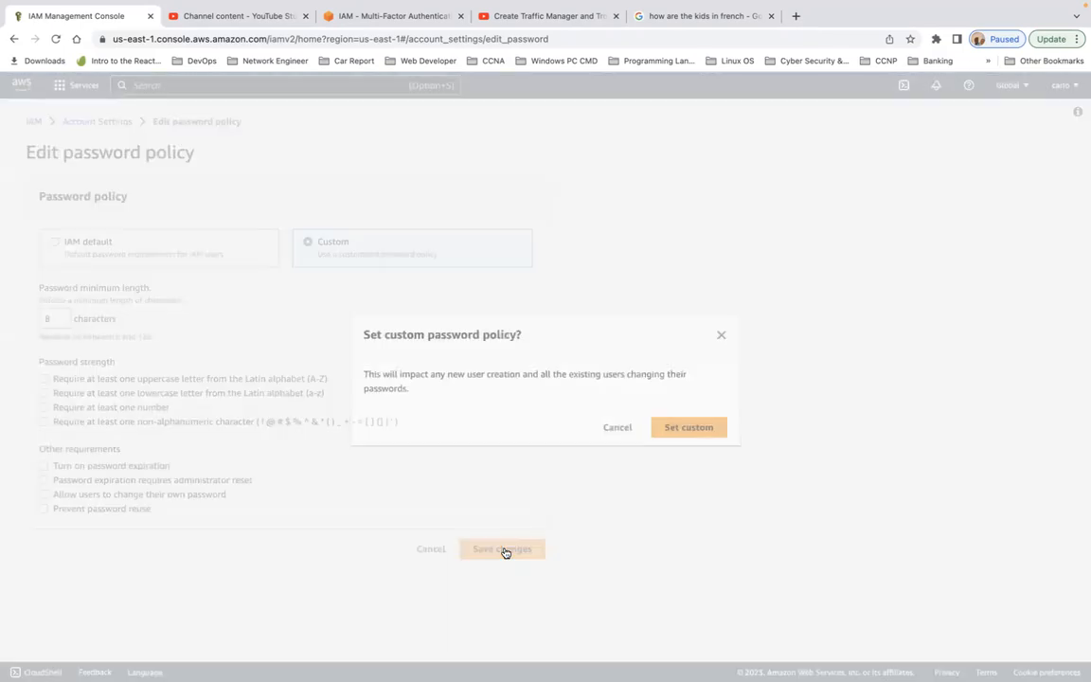
click(697, 427)
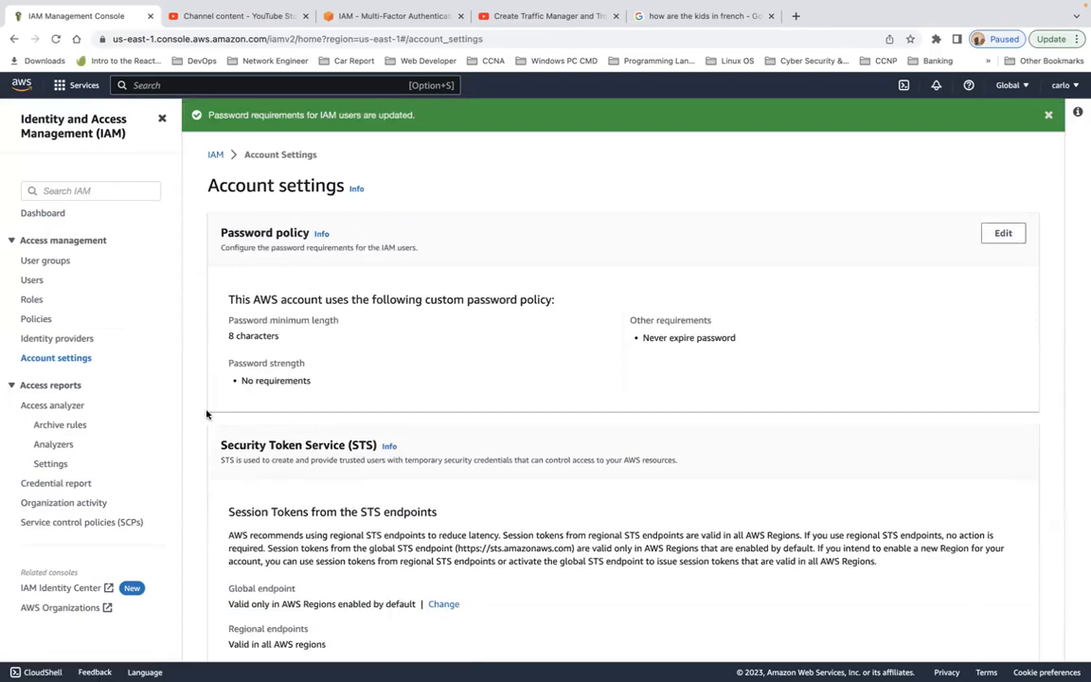
scroll(206, 413, down, 5)
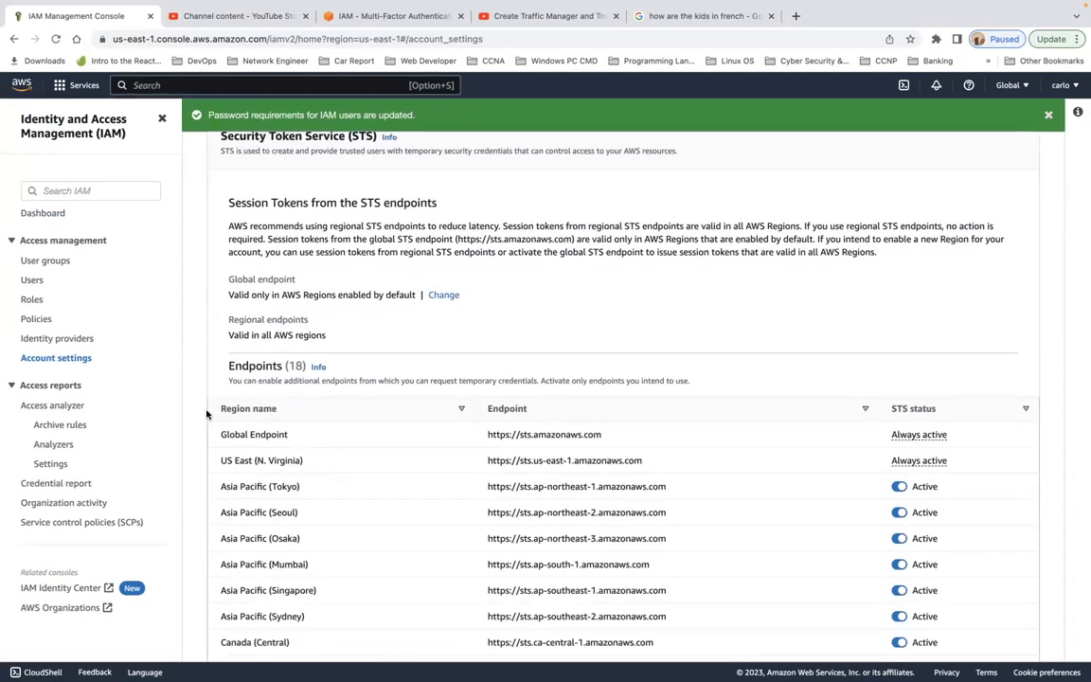
scroll(206, 414, up, 3)
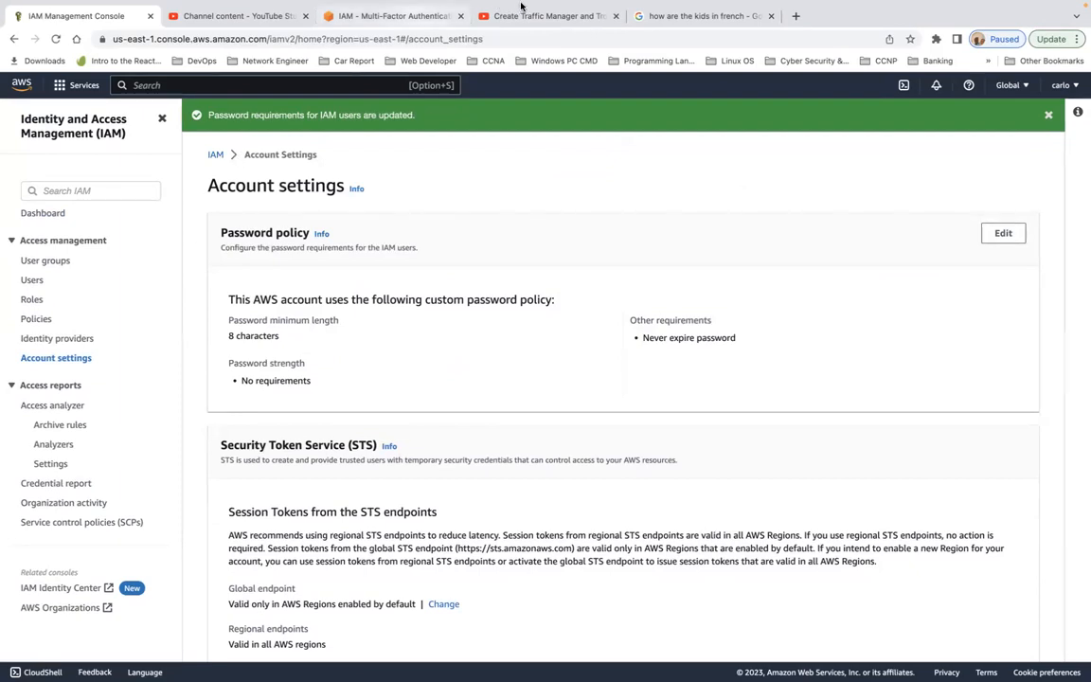
mouse_move(516, 7)
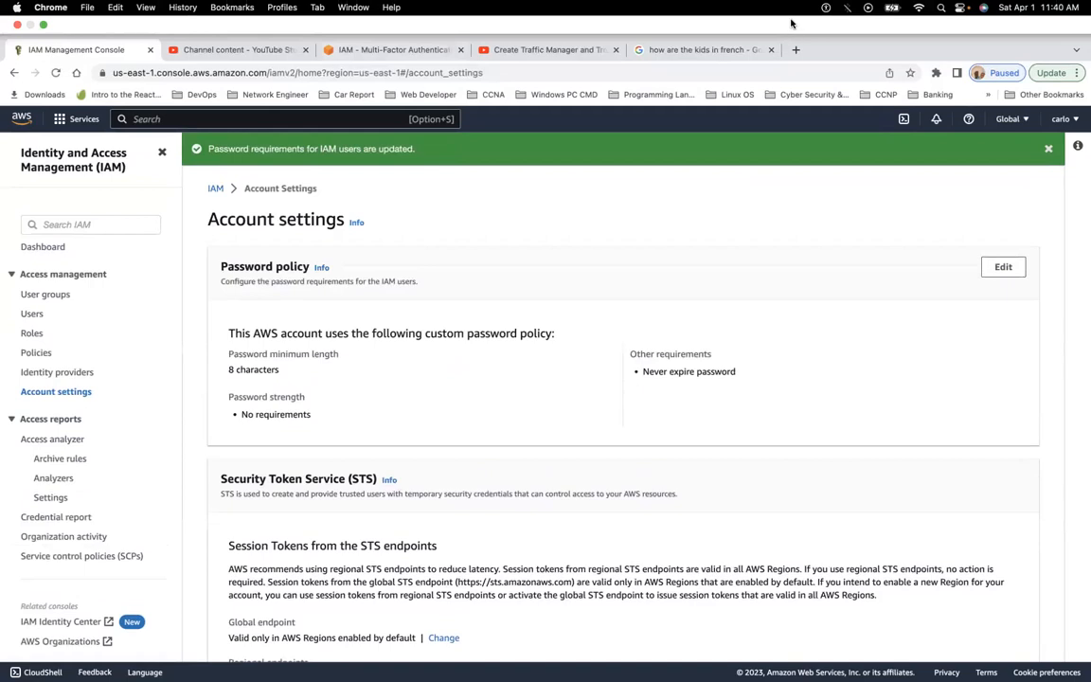